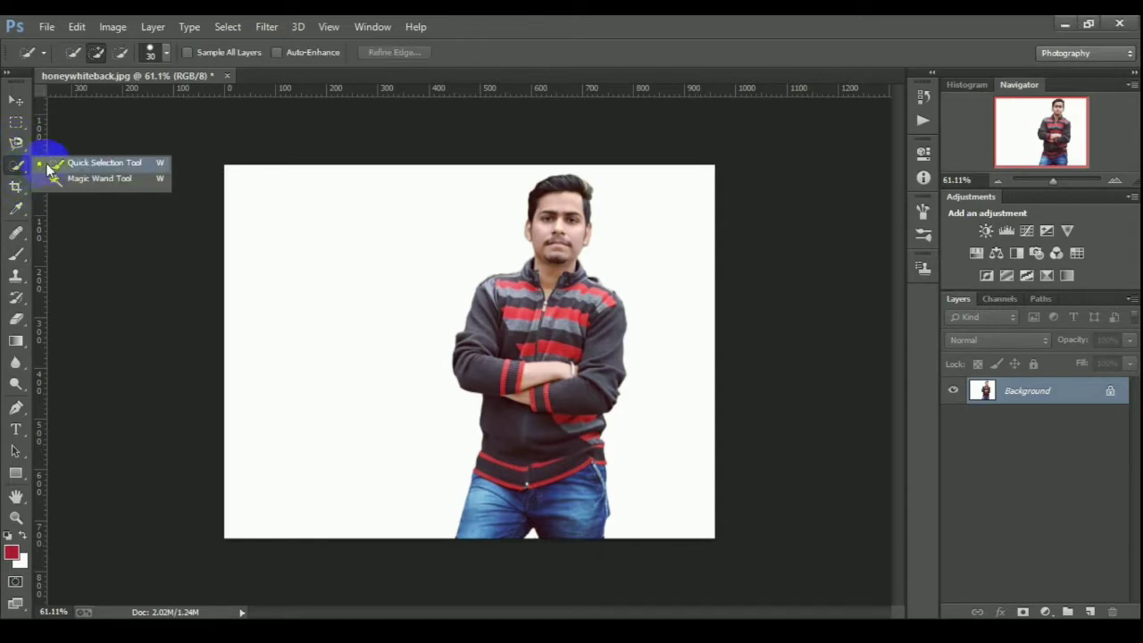
Switch to the Quick Selection tool in the selection tool flyout
left_click_drag(18, 171, 65, 170)
Quick-select the man's face, left shoulder and both arms
left_click(567, 212)
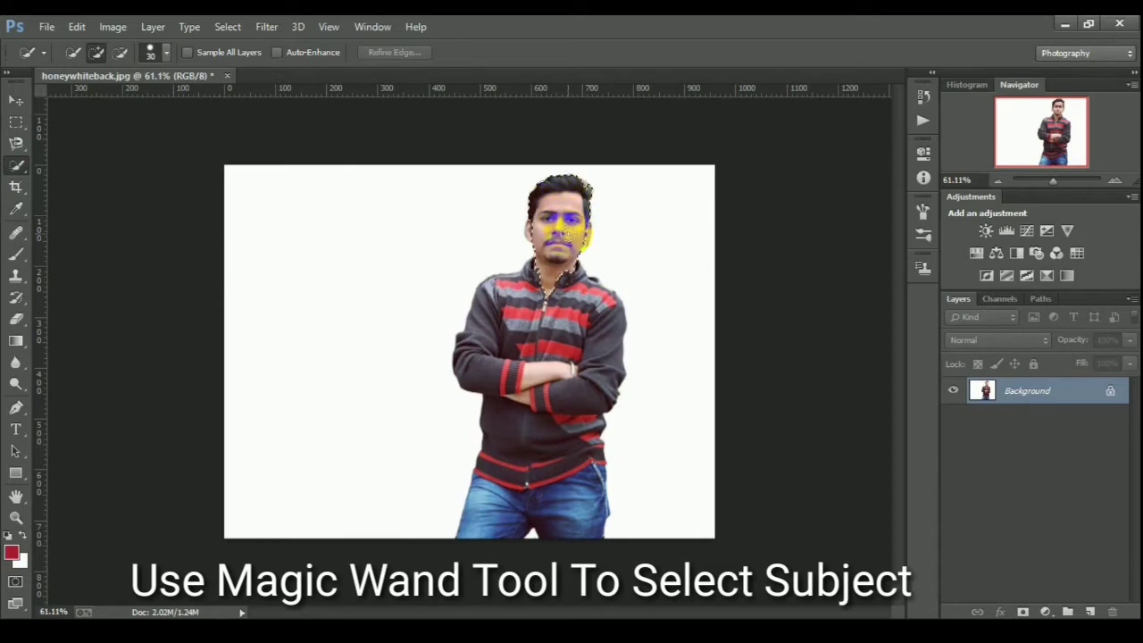
scroll(540, 235, "up", 2)
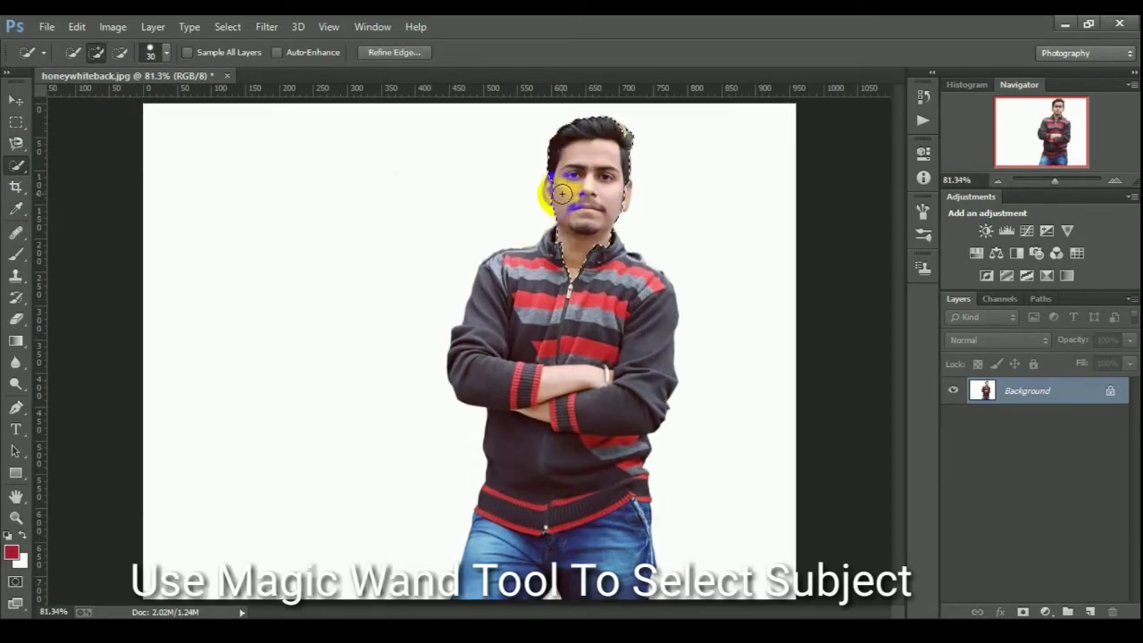
mouse_move(549, 192)
left_mouse_down()
mouse_move(622, 186)
mouse_move(596, 239)
left_mouse_up()
left_click_drag(536, 301, 516, 343)
left_click_drag(613, 326, 630, 392)
Extend the selection over the jacket hem and jeans, then bring up Image adjustments
left_click_drag(625, 435, 626, 512)
left_click_drag(626, 607, 571, 299)
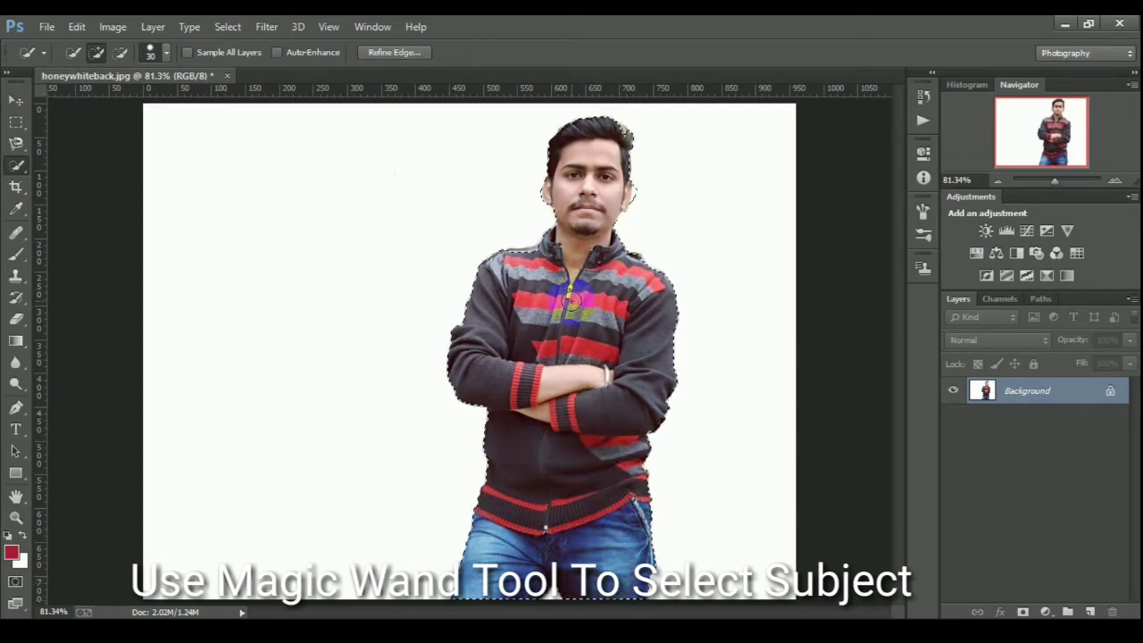
scroll(571, 301, "down", 1)
scroll(574, 297, "down", 1)
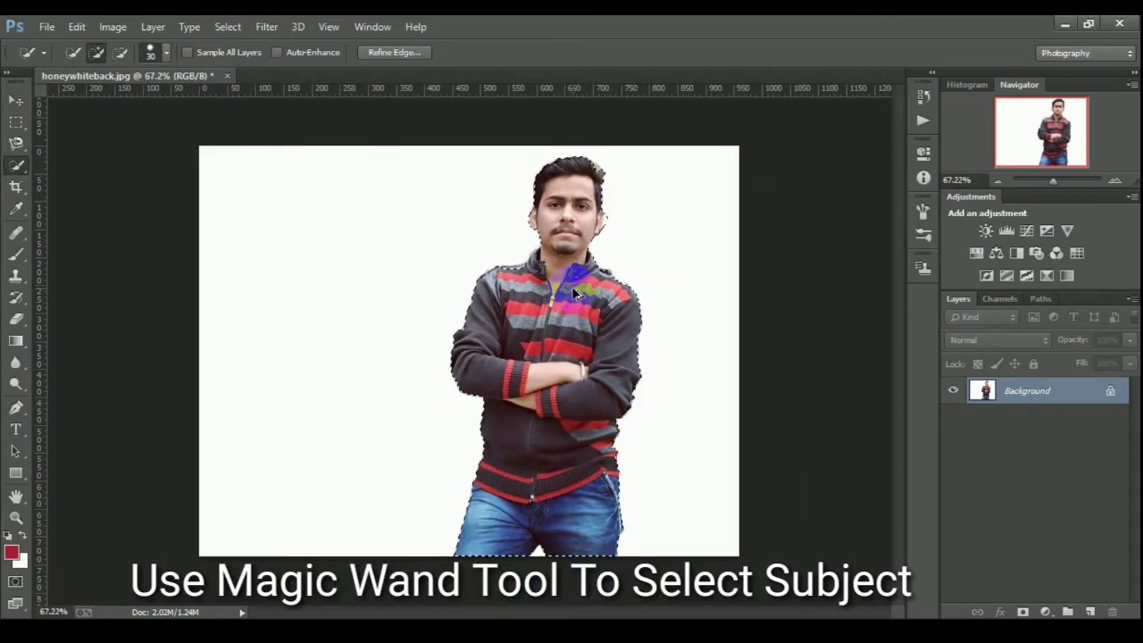
scroll(574, 295, "down", 1)
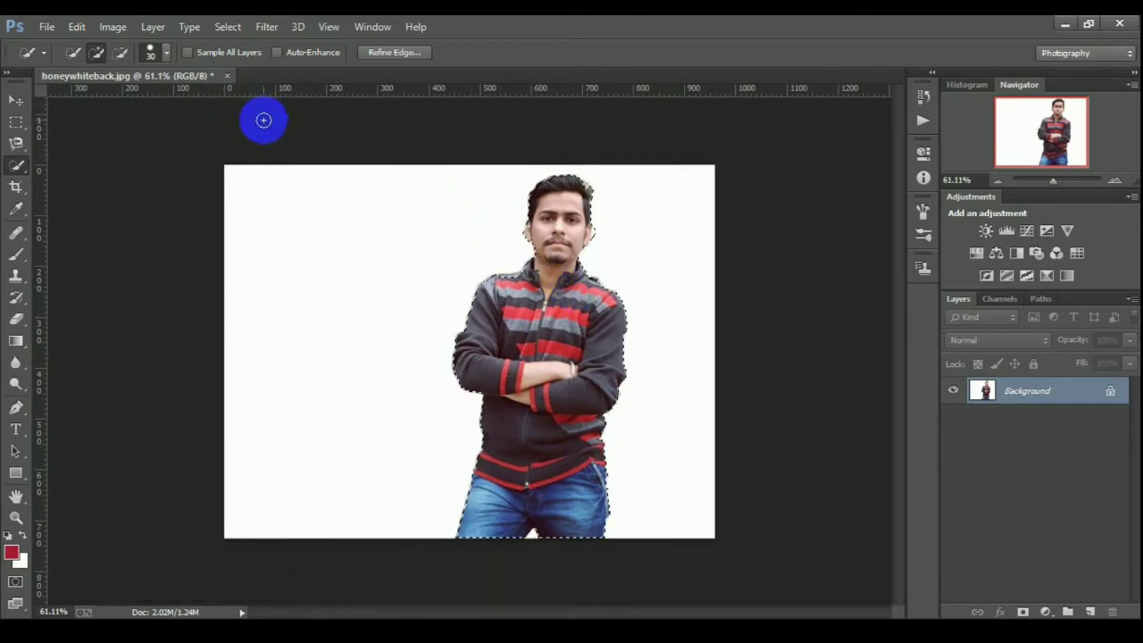
left_click(113, 26)
mouse_move(138, 69)
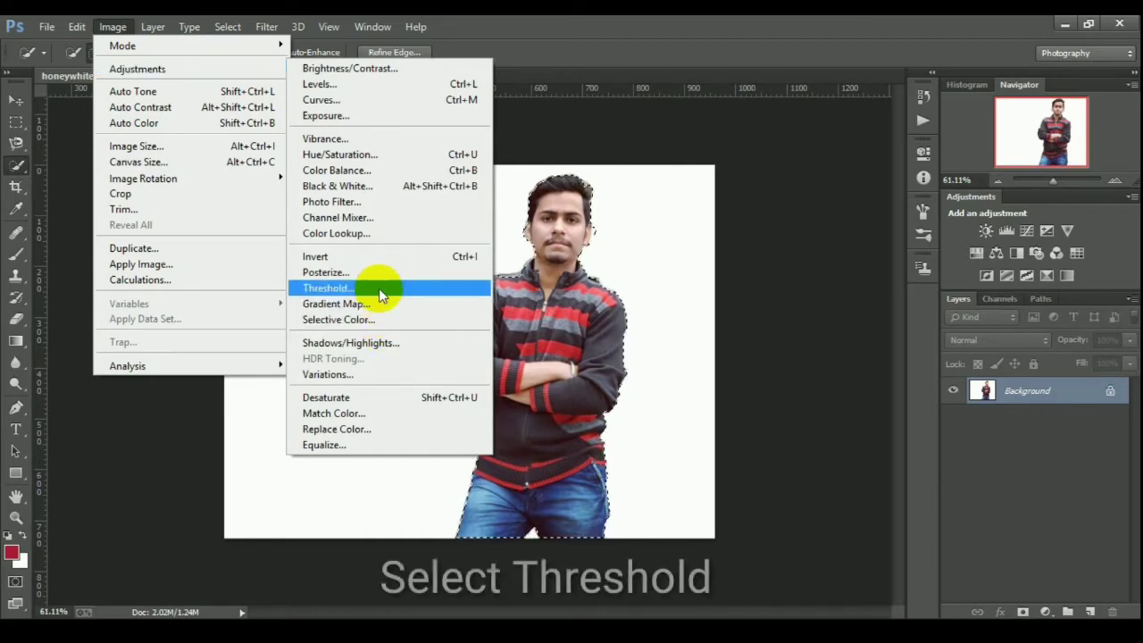
Apply a Threshold adjustment at level 122 to make the man stark black and white
left_click(375, 289)
left_click_drag(660, 143, 682, 124)
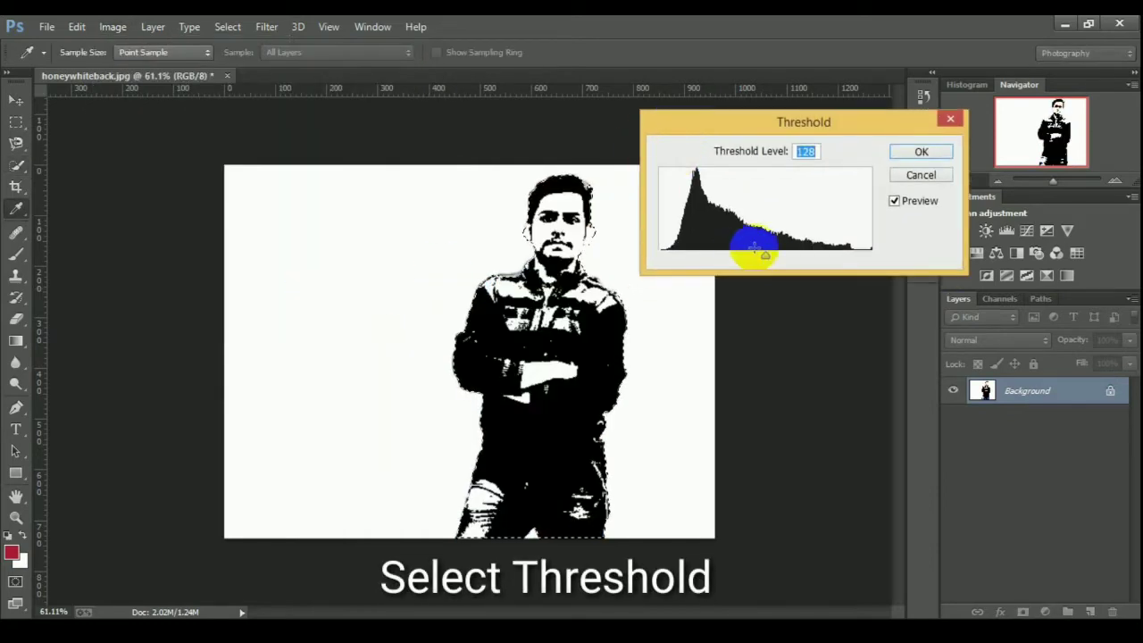
left_click_drag(766, 255, 759, 255)
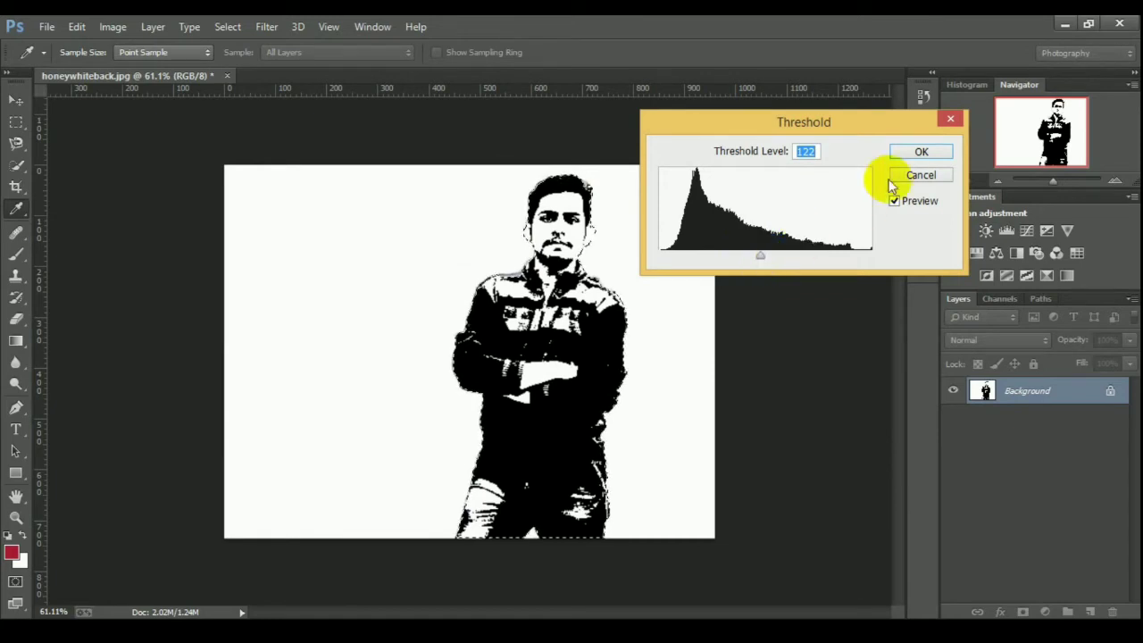
left_click(920, 151)
key("w")
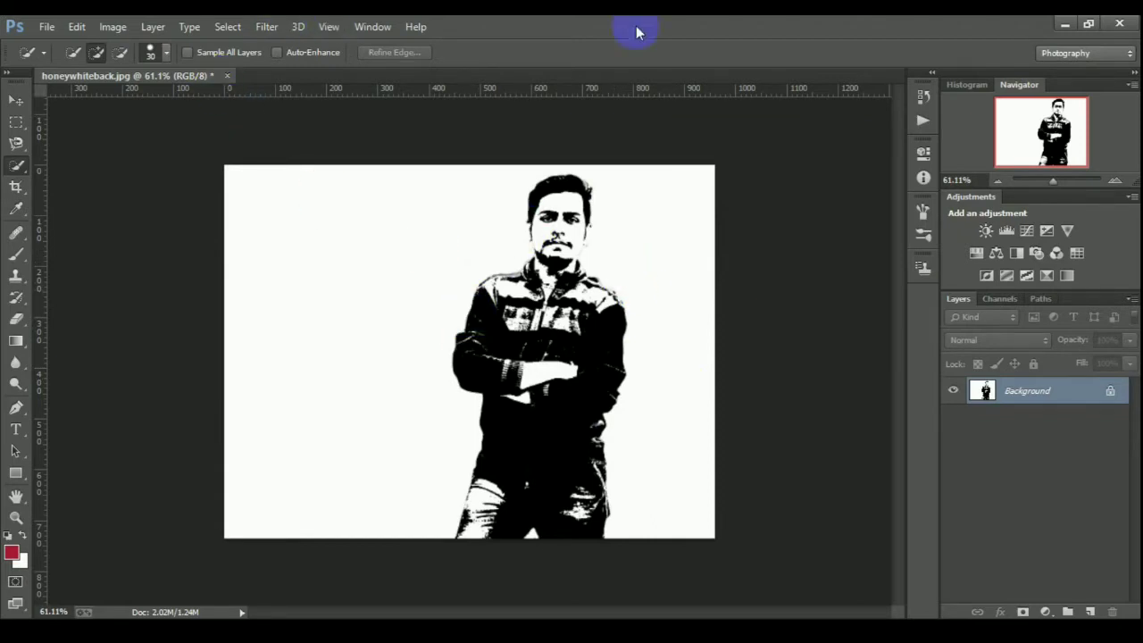
Create Untitled-1: 1920 × 1080 px, 300 ppi, white background
left_click(572, 292)
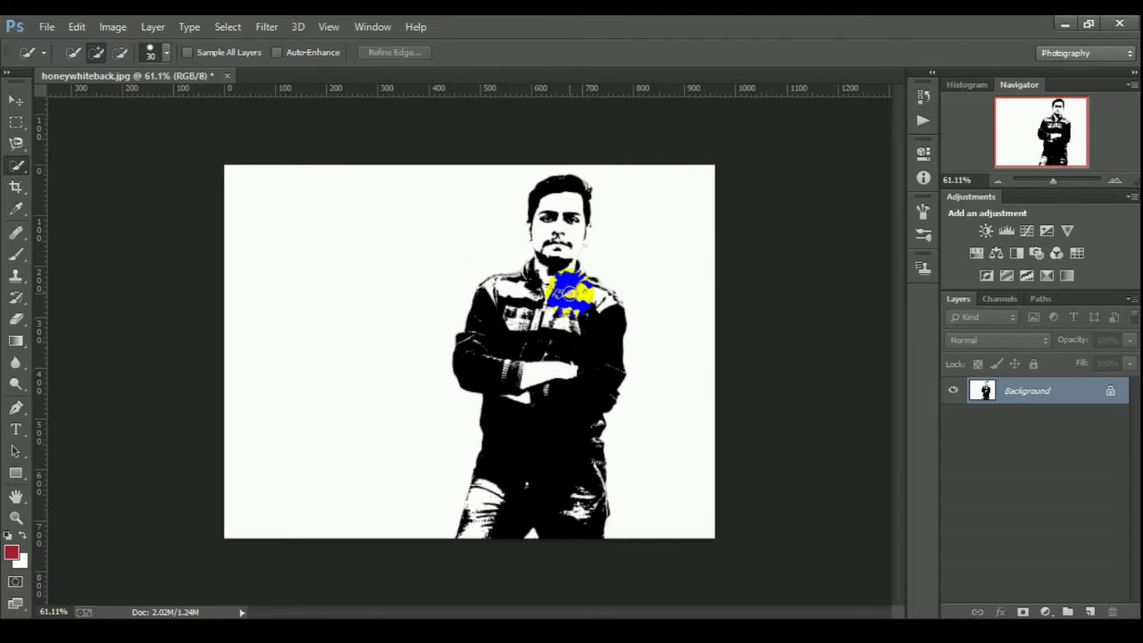
left_click(219, 22)
left_click(438, 22)
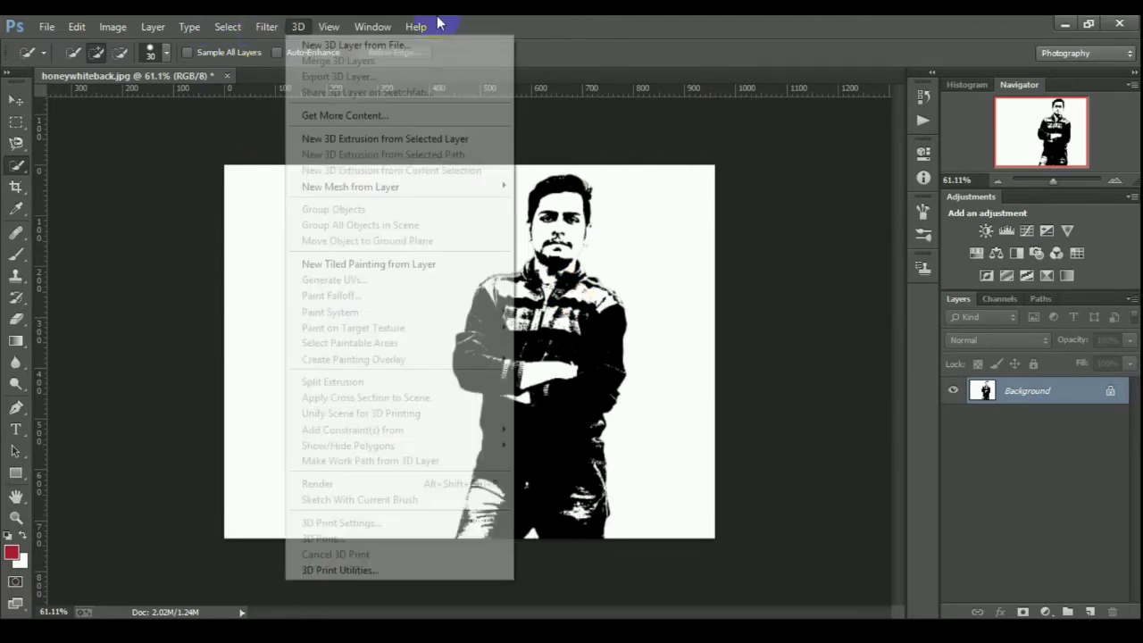
left_click(49, 25)
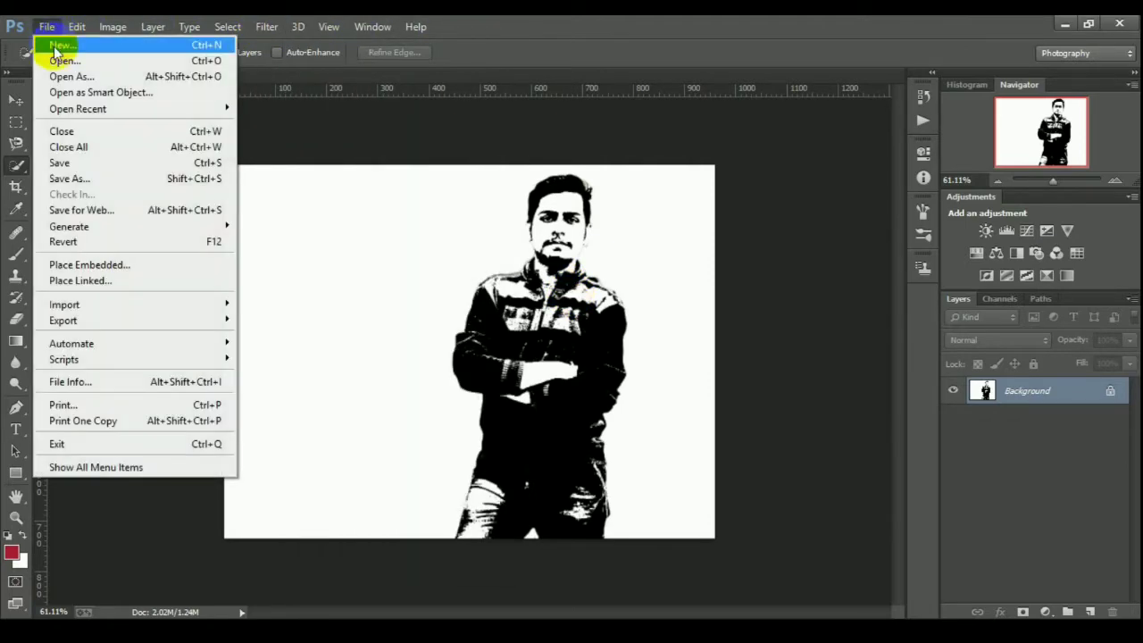
left_click(54, 42)
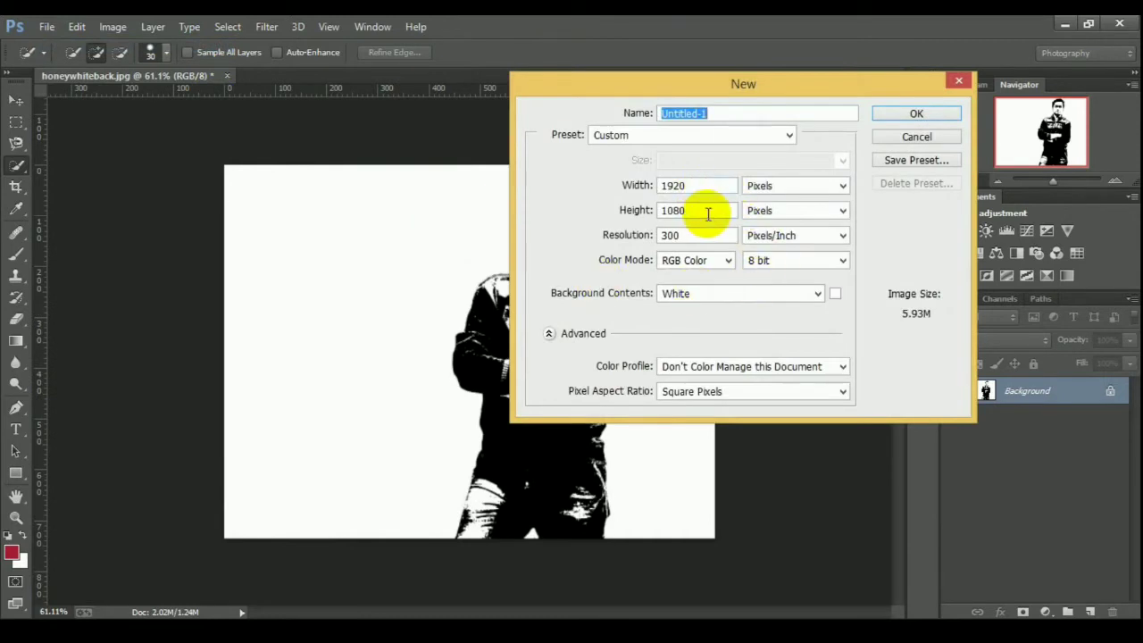
left_click(902, 112)
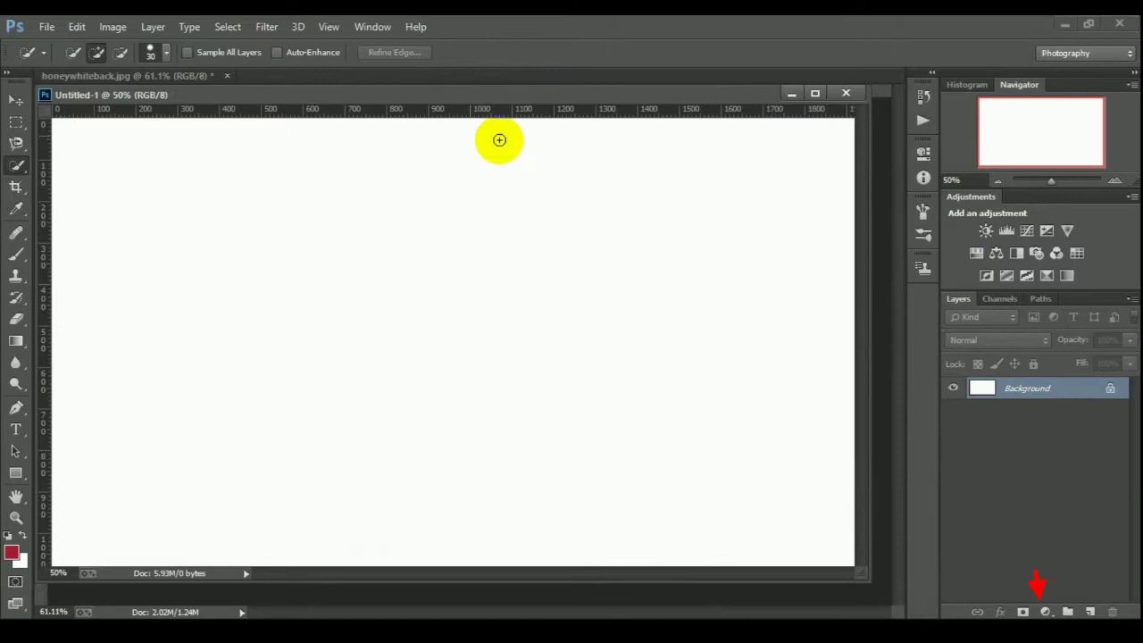
left_click(128, 33)
Add a Gradient Fill layer using the black-to-white gradient preset
left_click(937, 510)
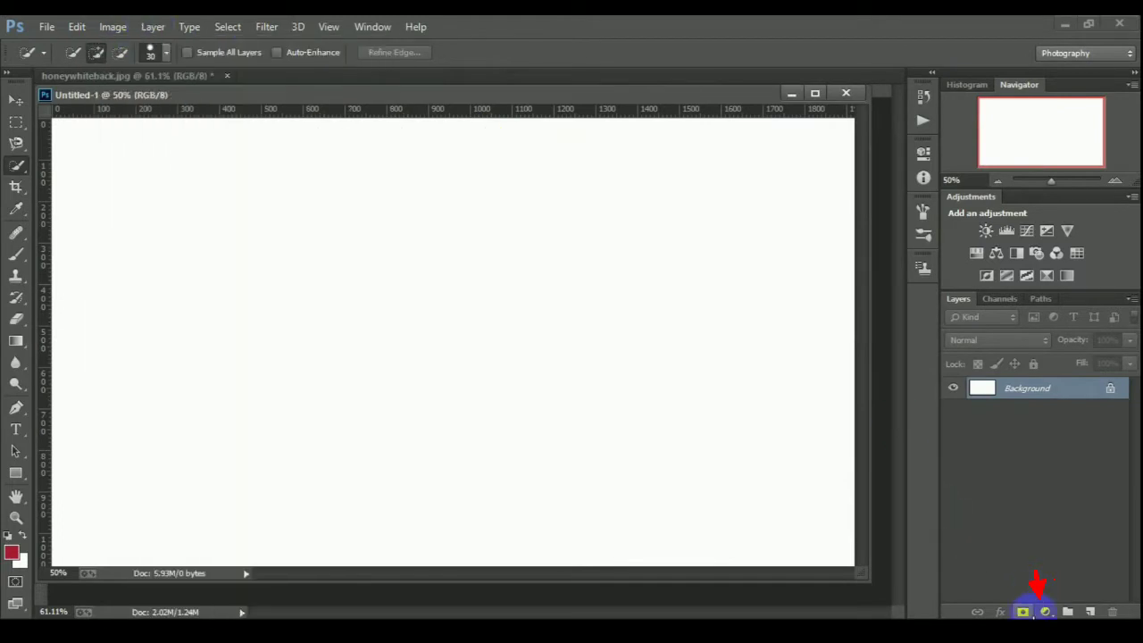
left_click(1045, 612)
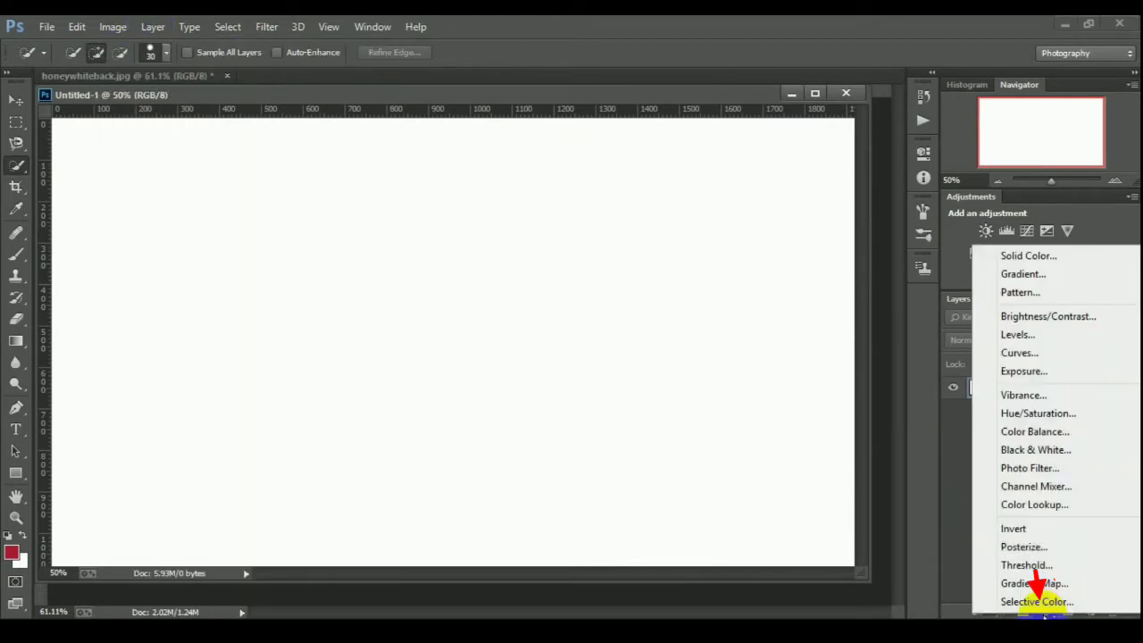
left_click(1025, 274)
left_click(666, 212)
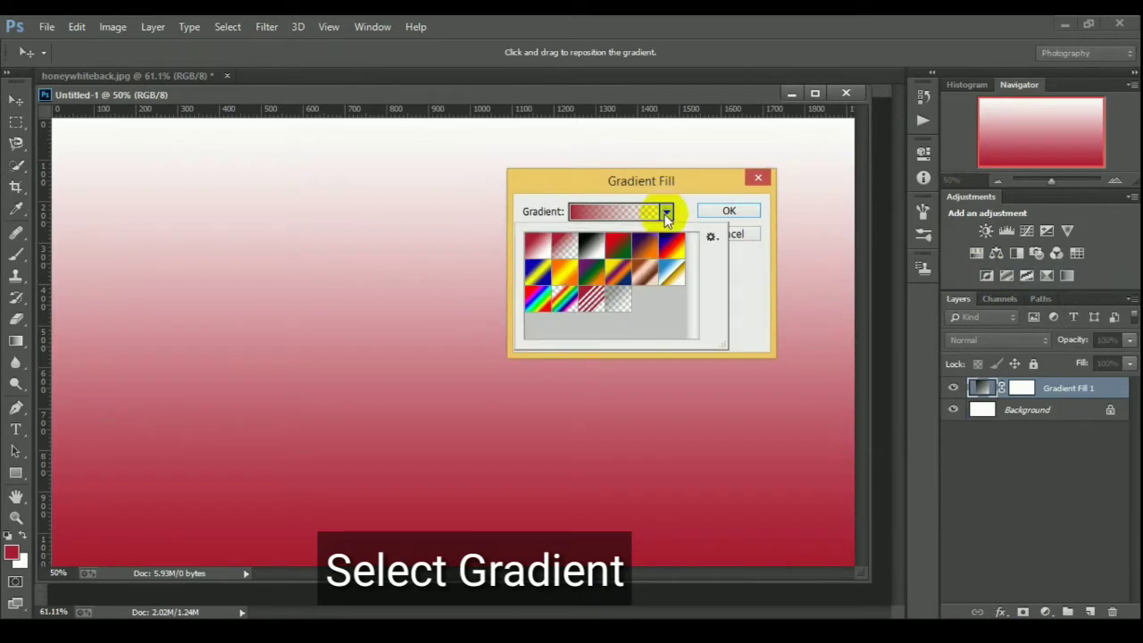
left_click(592, 247)
left_click(747, 288)
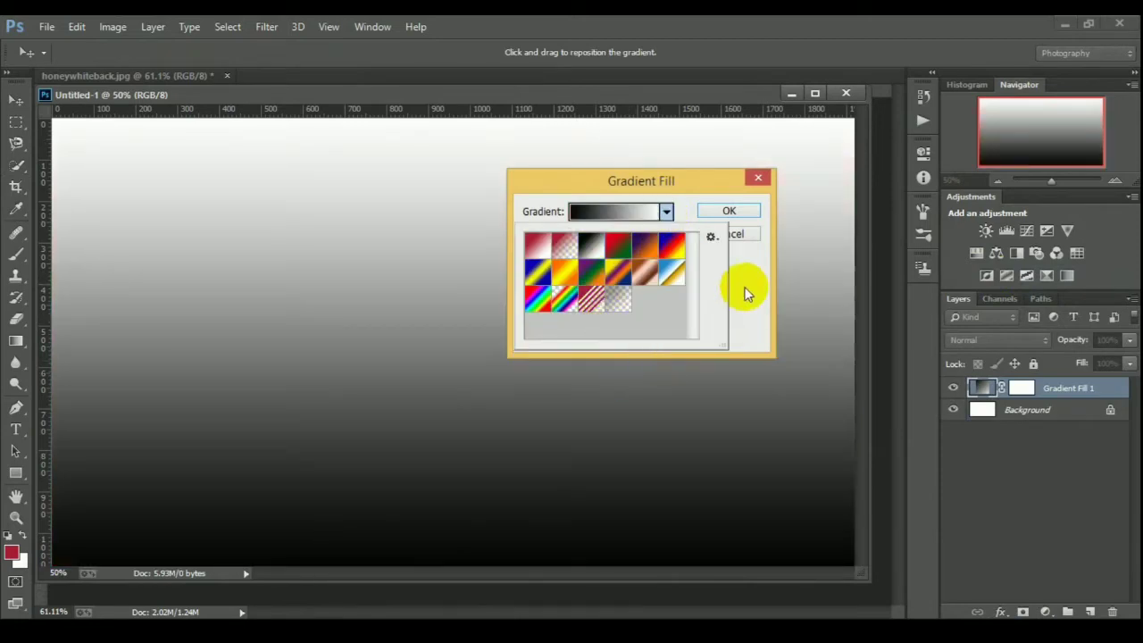
Make the gradient radial, angle 0, reversed, at 218% scale, and apply it
left_click(614, 239)
left_click(603, 265)
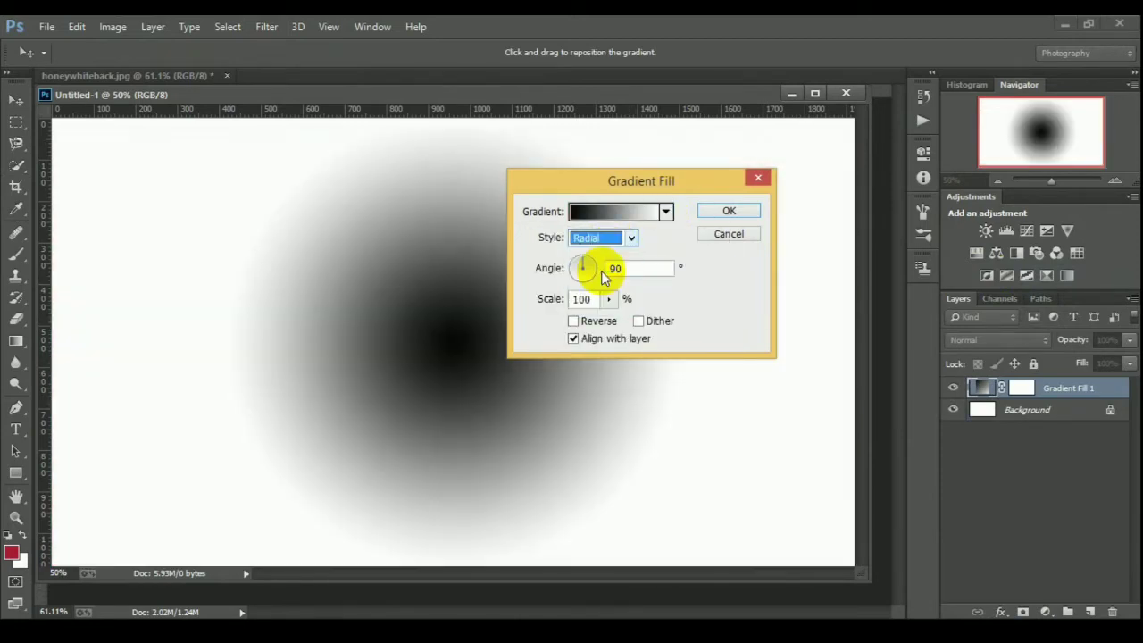
key("Tab")
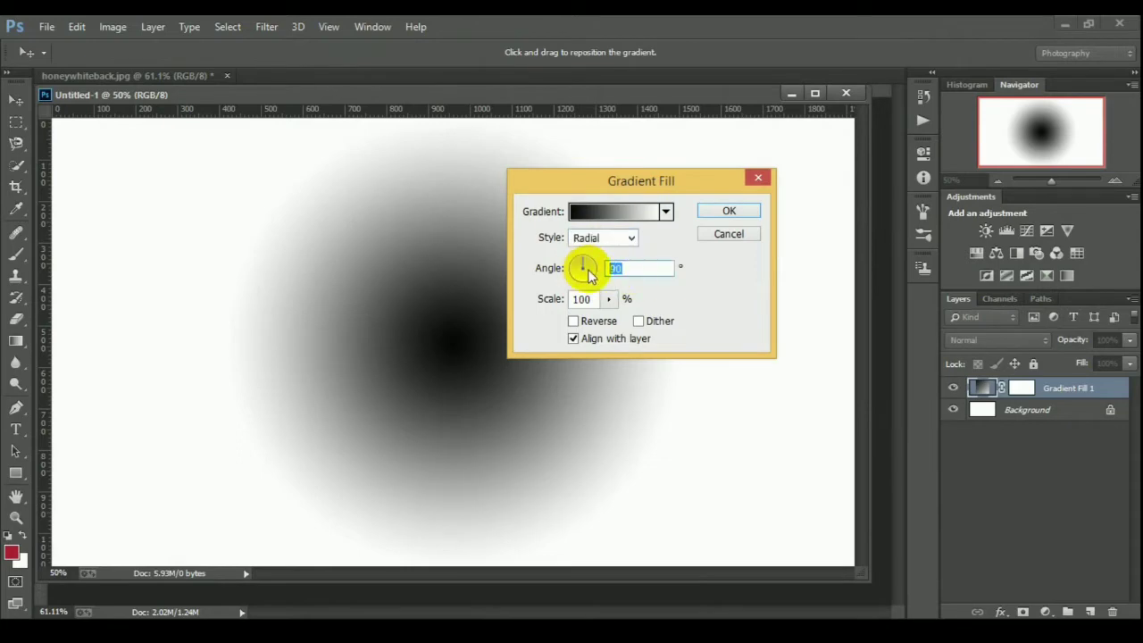
type("0")
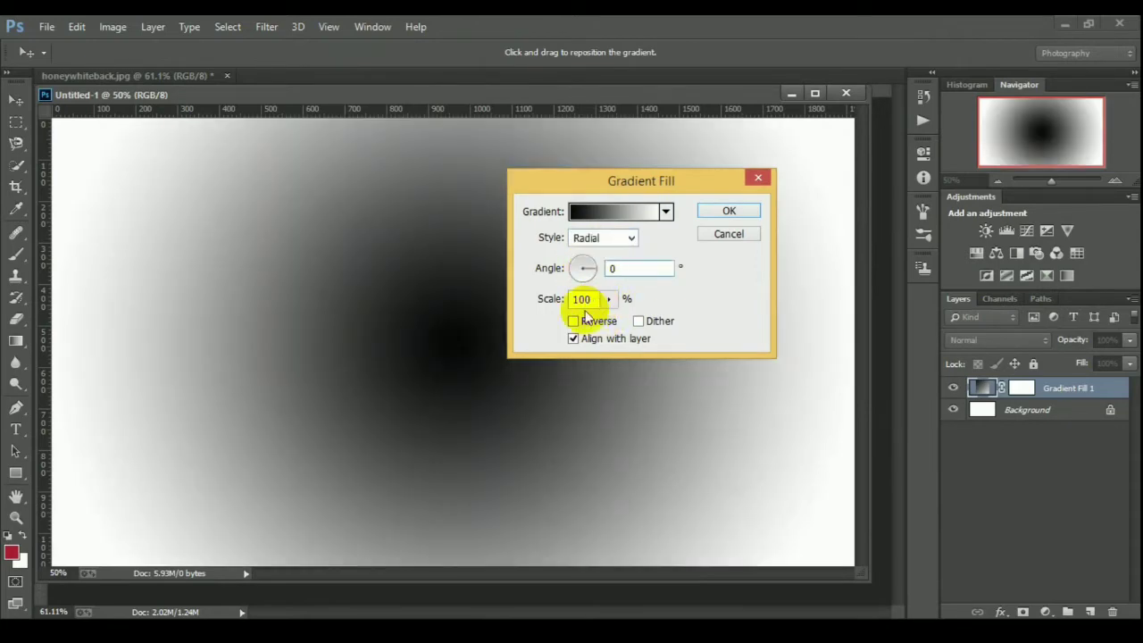
left_click(574, 321)
double_click(590, 299)
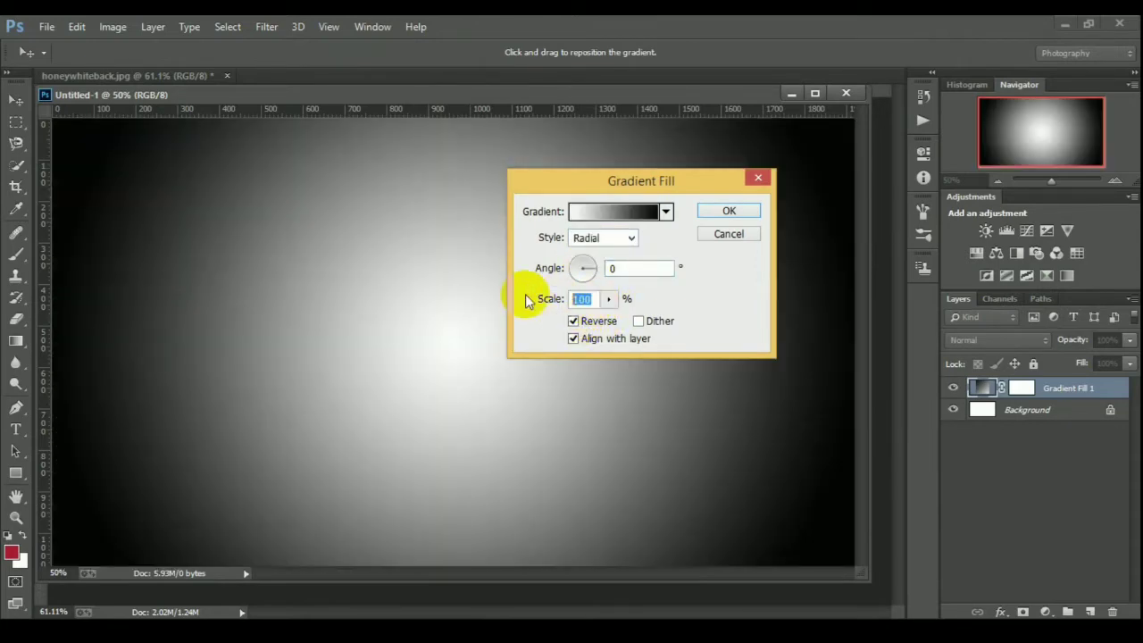
type("218")
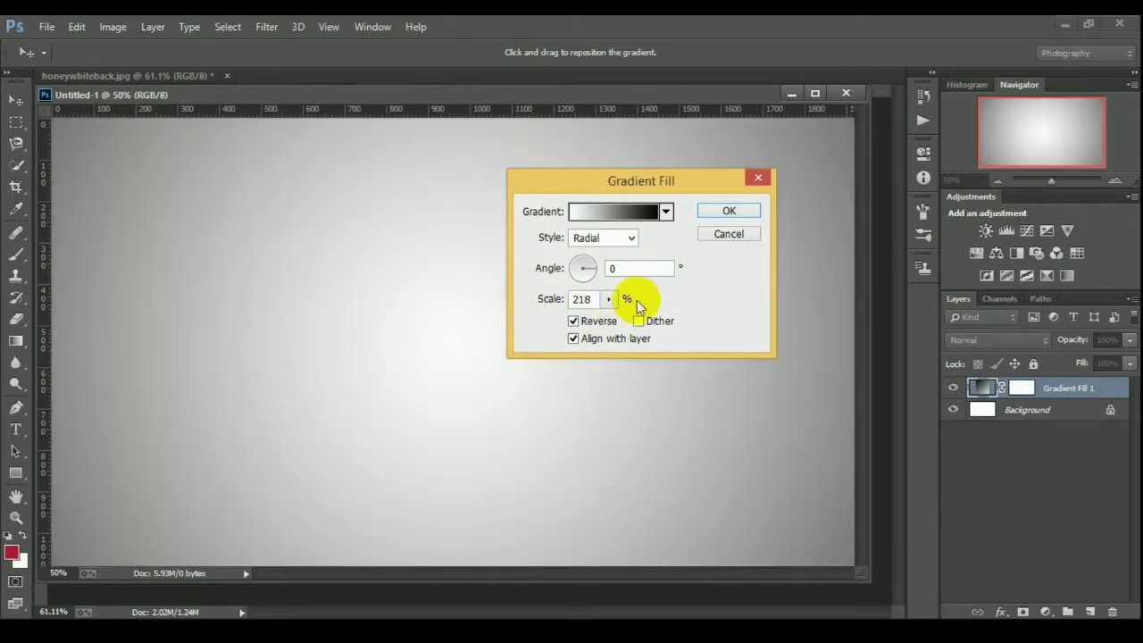
left_click(726, 213)
left_click_drag(461, 93, 497, 82)
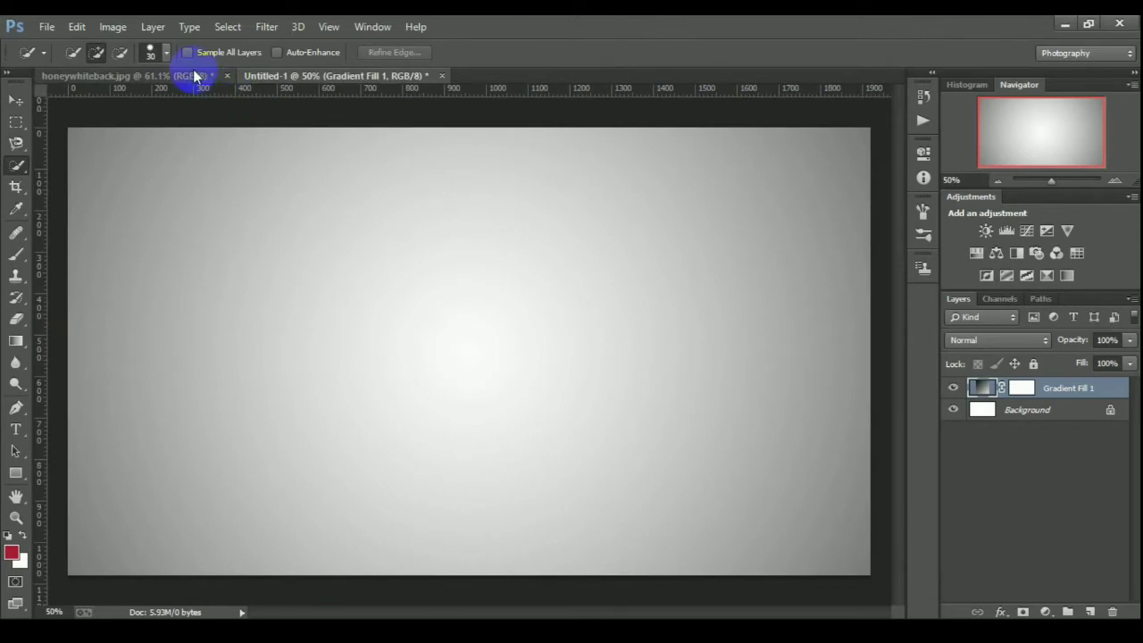
Select the man's black figure in his photo with Color Range, sampling his hair
left_click(194, 77)
left_click(229, 26)
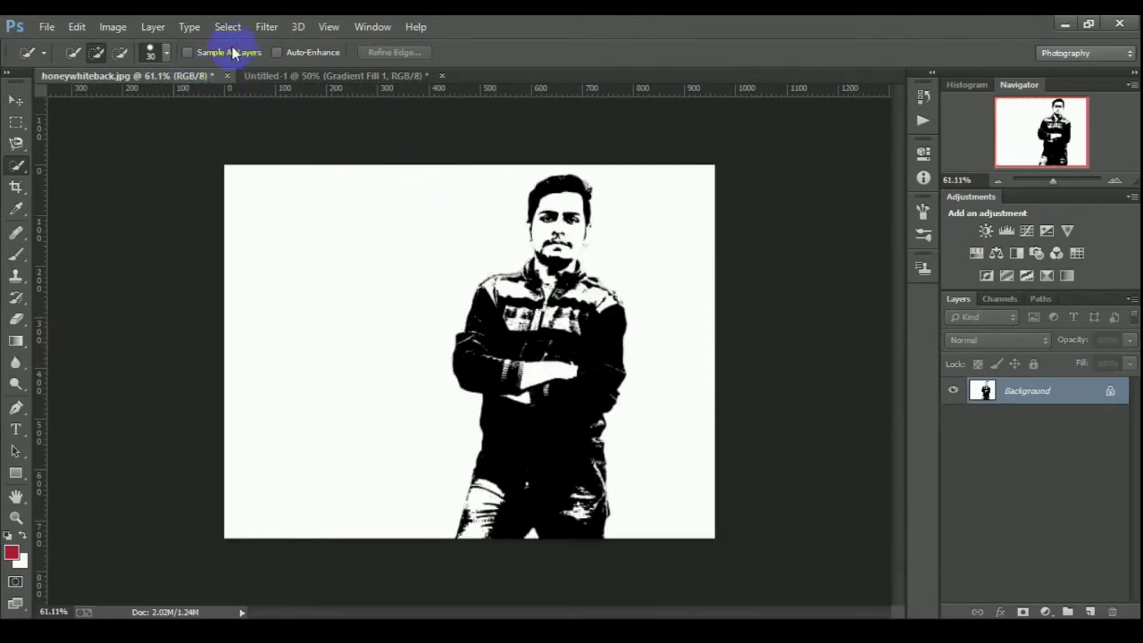
left_click(262, 184)
left_click(570, 185)
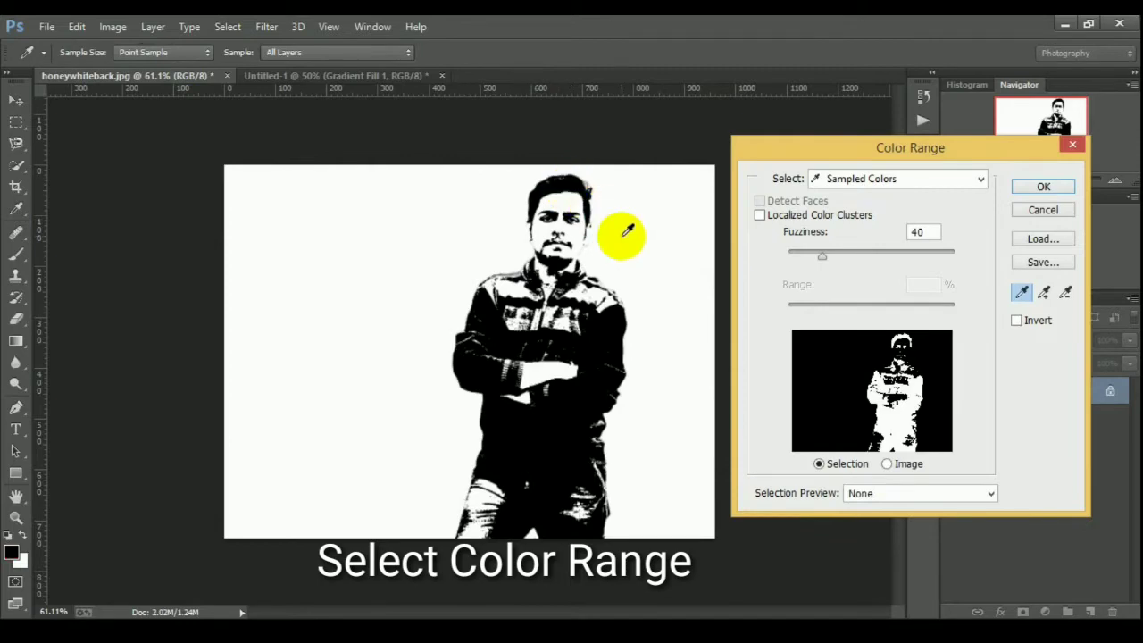
left_click(1043, 187)
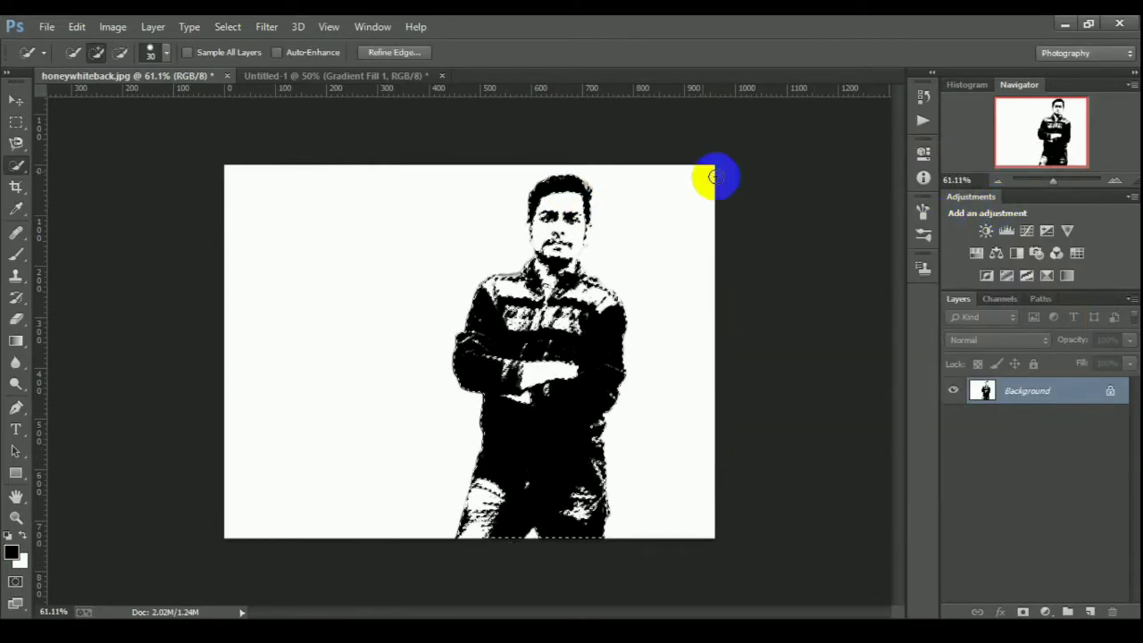
Drag the selected figure into Untitled-1 and move it down and left
left_click(18, 101)
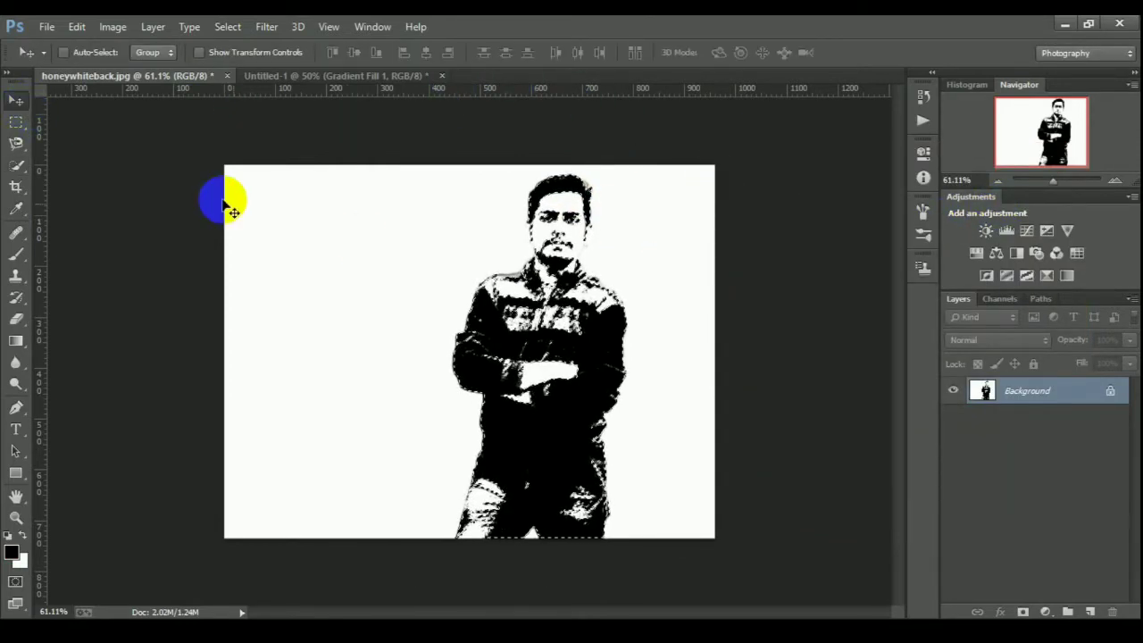
mouse_move(541, 290)
left_mouse_down()
mouse_move(497, 241)
mouse_move(409, 281)
mouse_move(455, 338)
left_mouse_up()
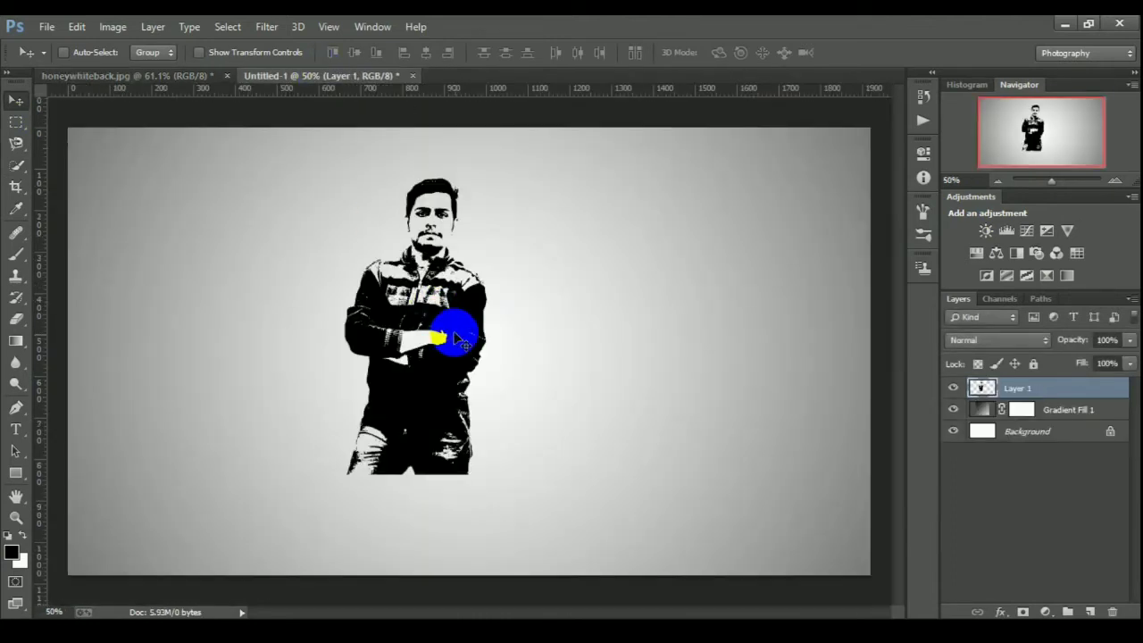
left_click_drag(327, 235, 281, 335)
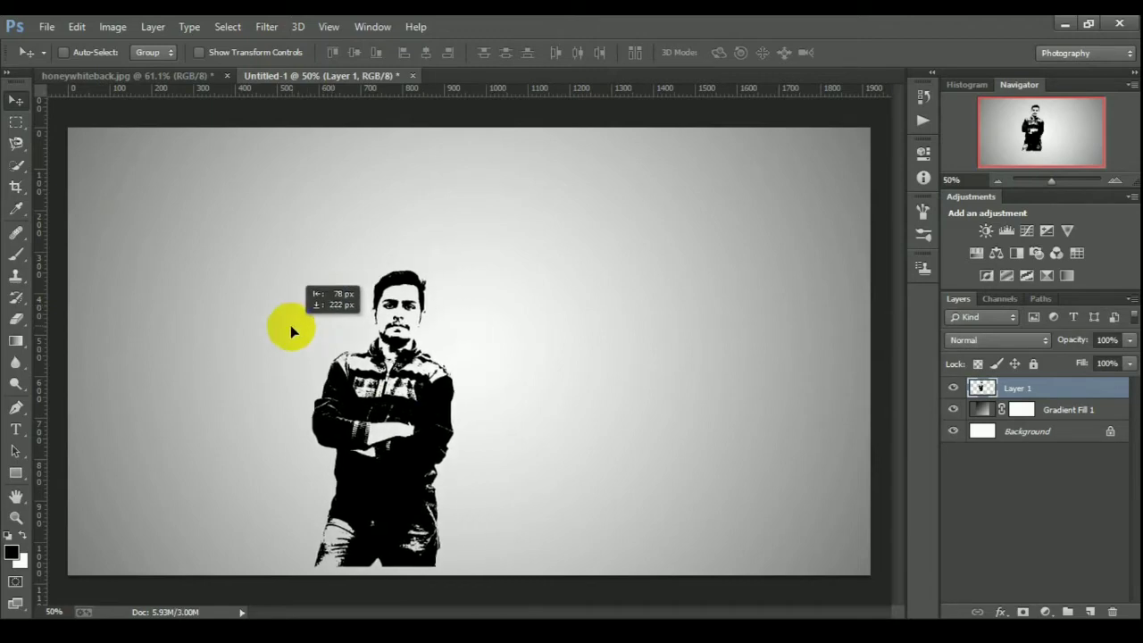
Free-transform the figure to about 121% and place it left of centre
left_click(16, 121)
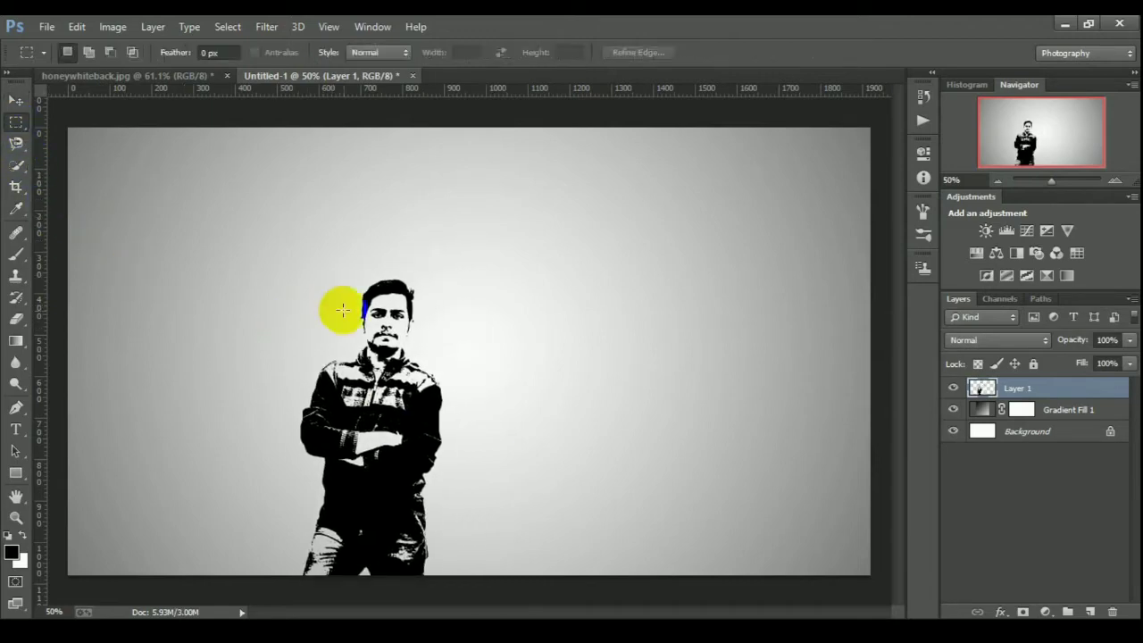
key("ctrl+t")
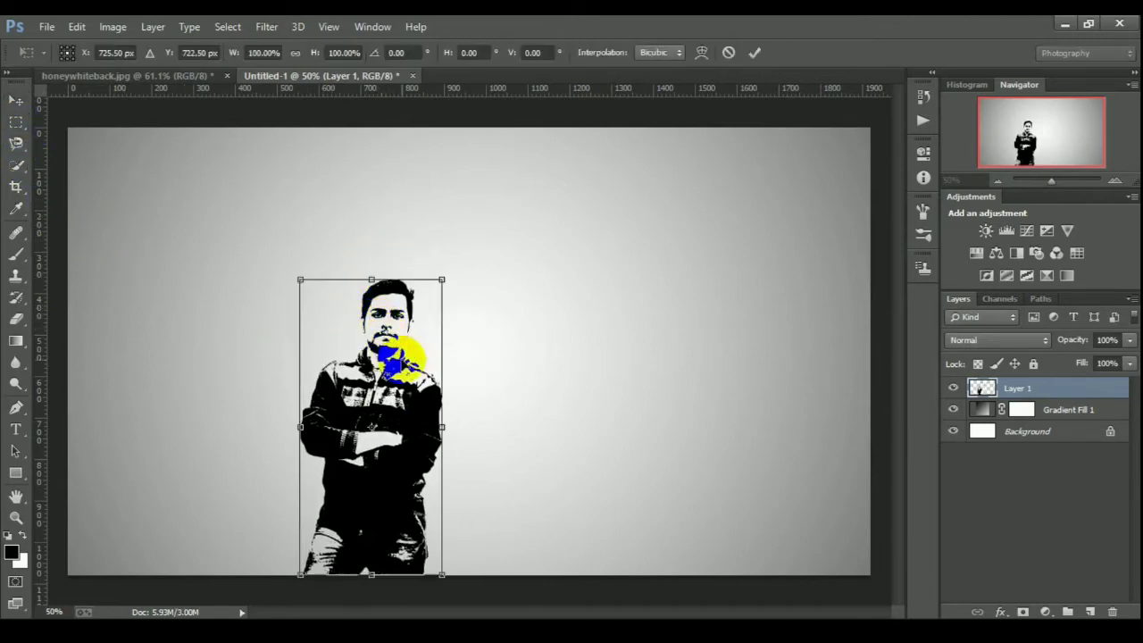
left_click_drag(452, 276, 473, 223)
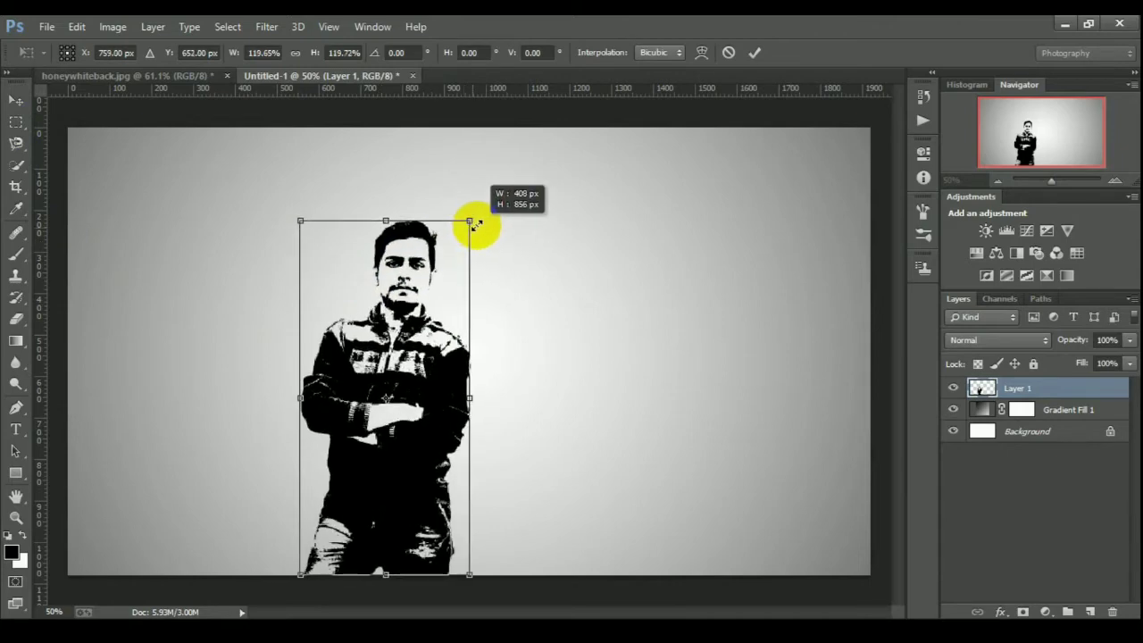
mouse_move(444, 266)
left_mouse_down()
mouse_move(406, 306)
mouse_move(458, 311)
mouse_move(464, 286)
mouse_move(451, 286)
mouse_move(472, 246)
left_mouse_up()
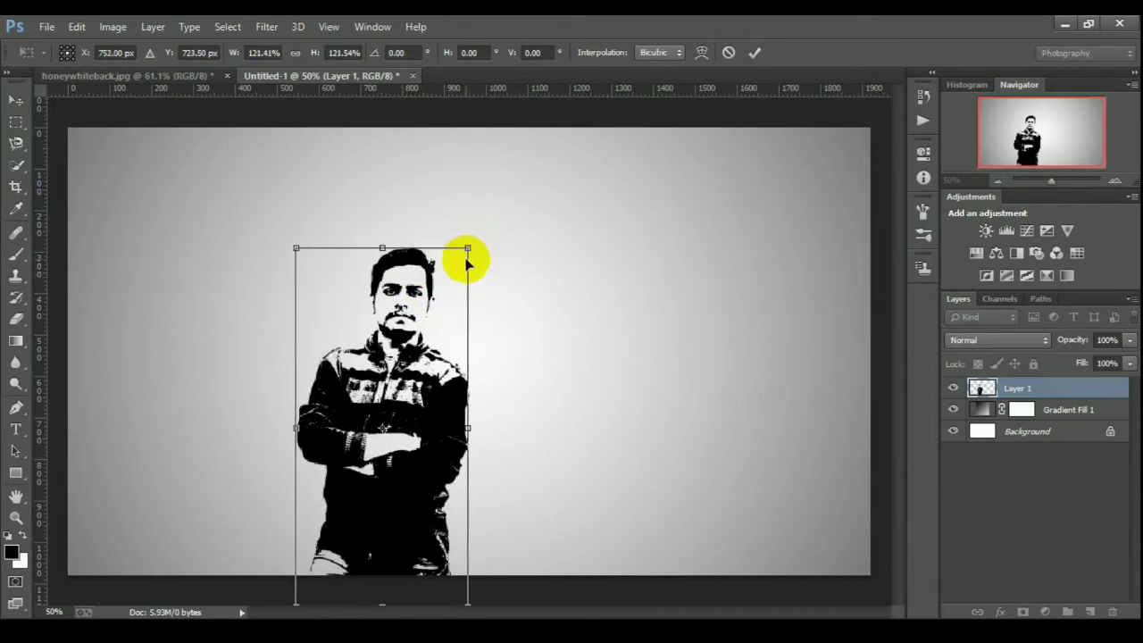
key("Return")
key("m")
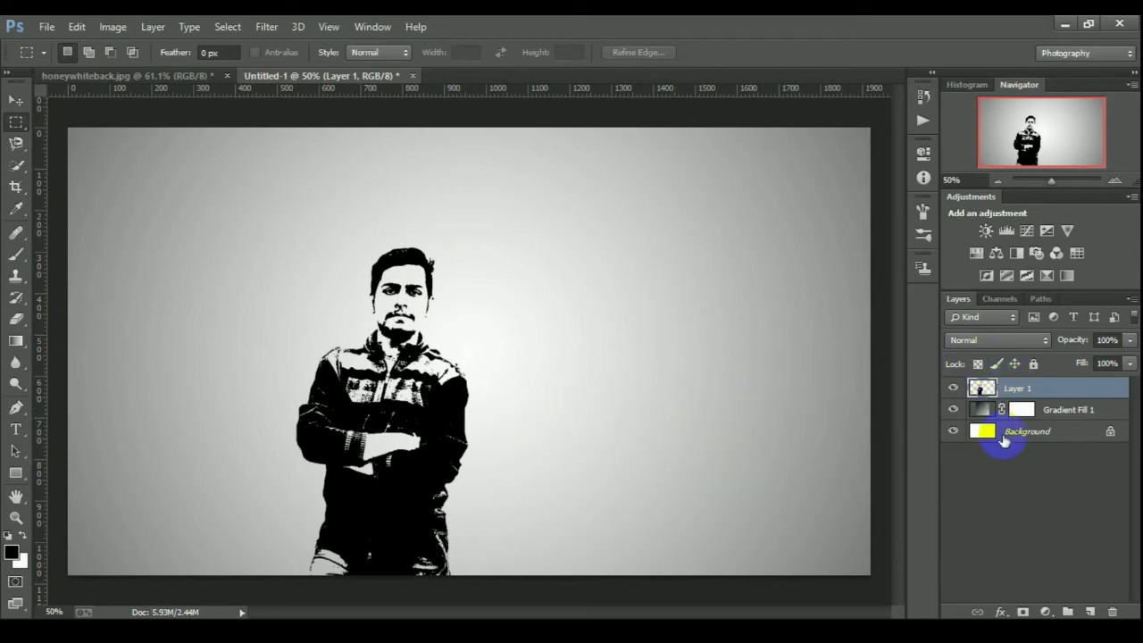
left_click(64, 55)
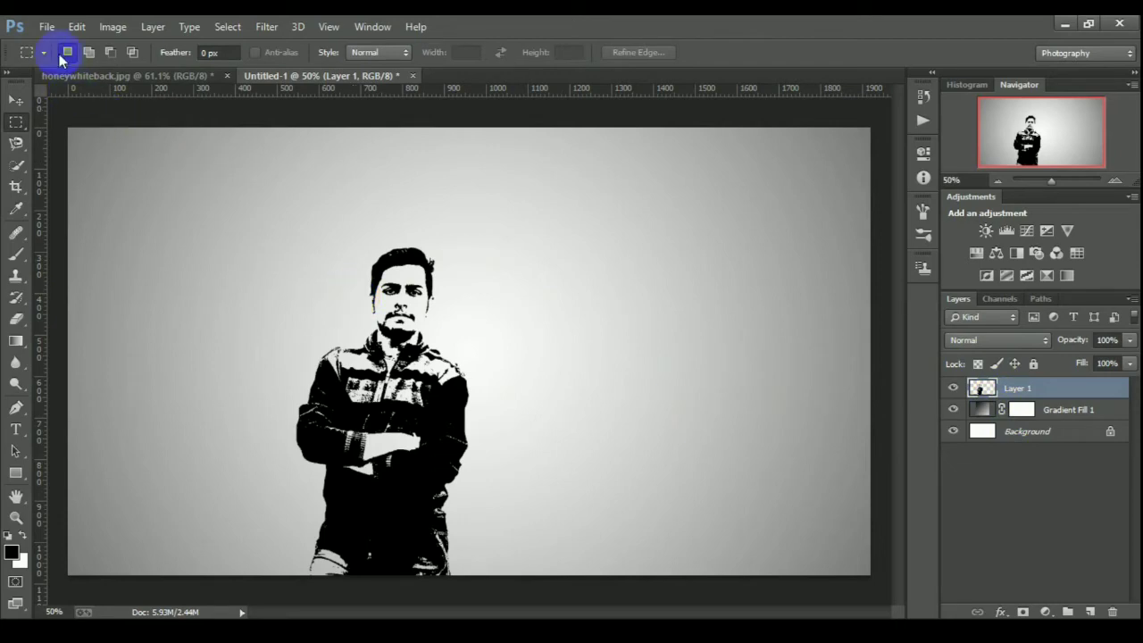
Open the image Zqnm2B.jpg
left_click(46, 25)
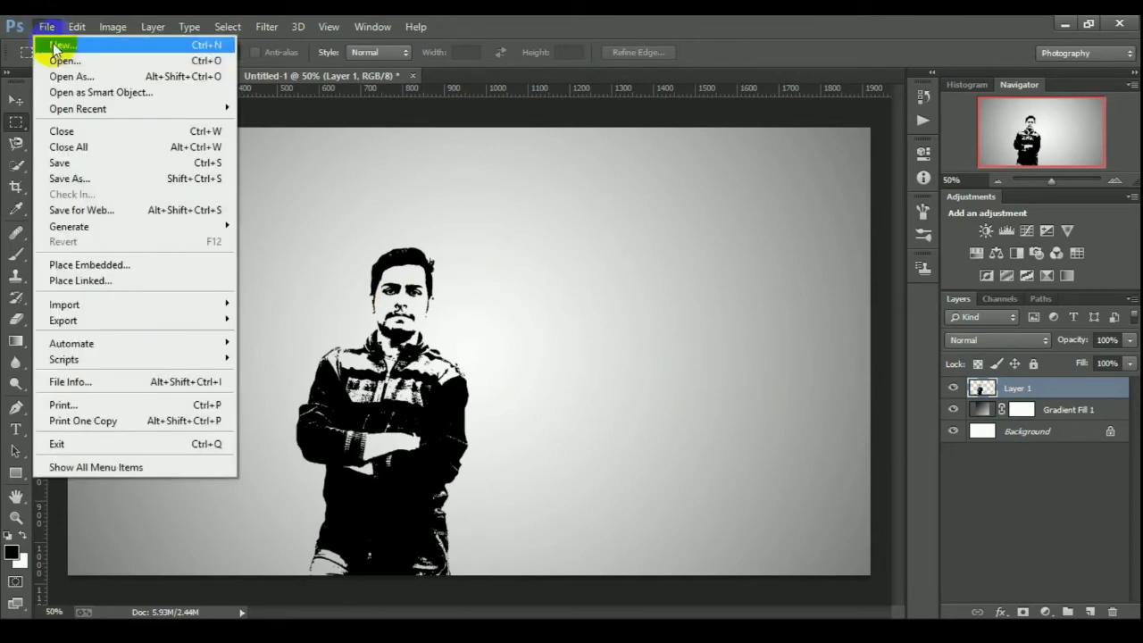
left_click(63, 60)
left_click(323, 495)
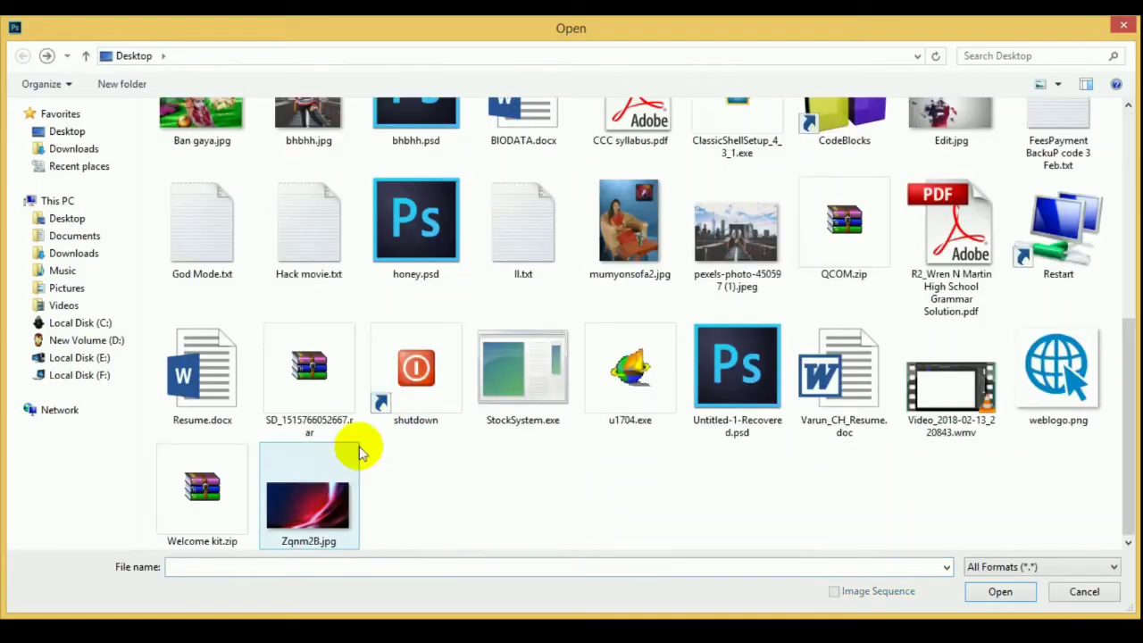
double_click(308, 500)
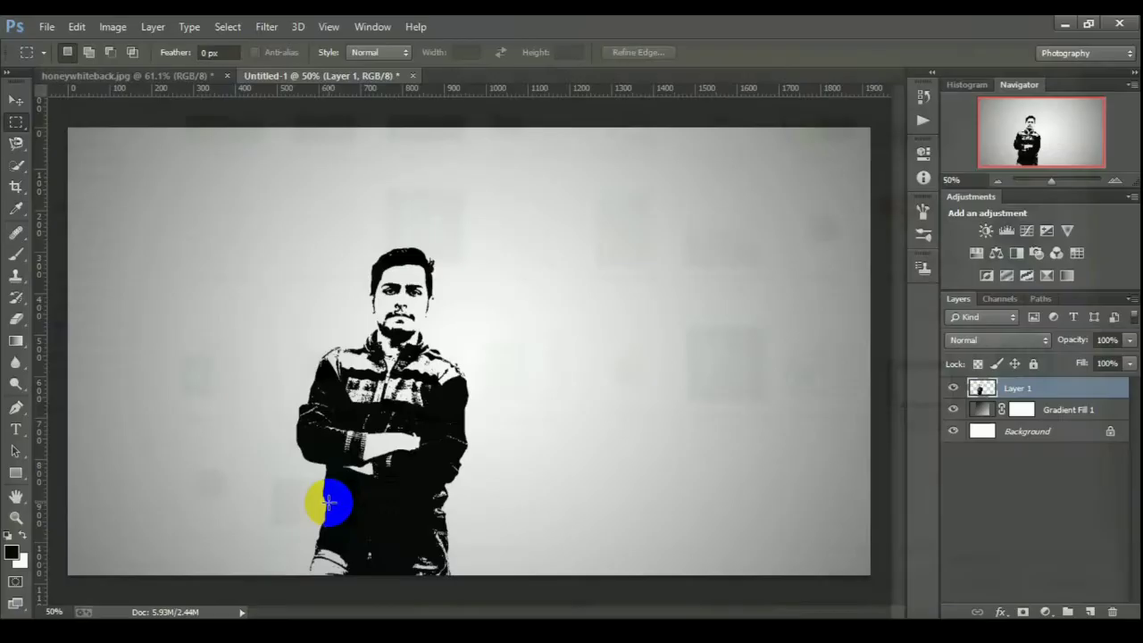
Drag Zqnm2B into Untitled-1 as Layer 2, close its window, and fill the canvas
left_click_drag(453, 144, 370, 237)
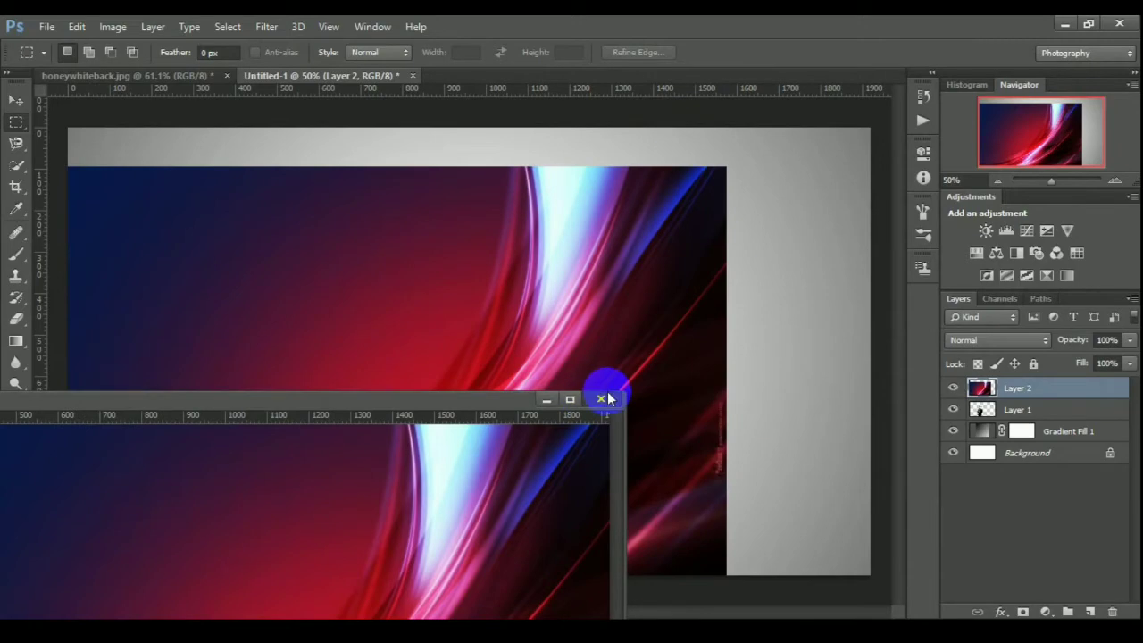
left_click(601, 400)
left_click(16, 101)
left_click_drag(245, 283, 389, 241)
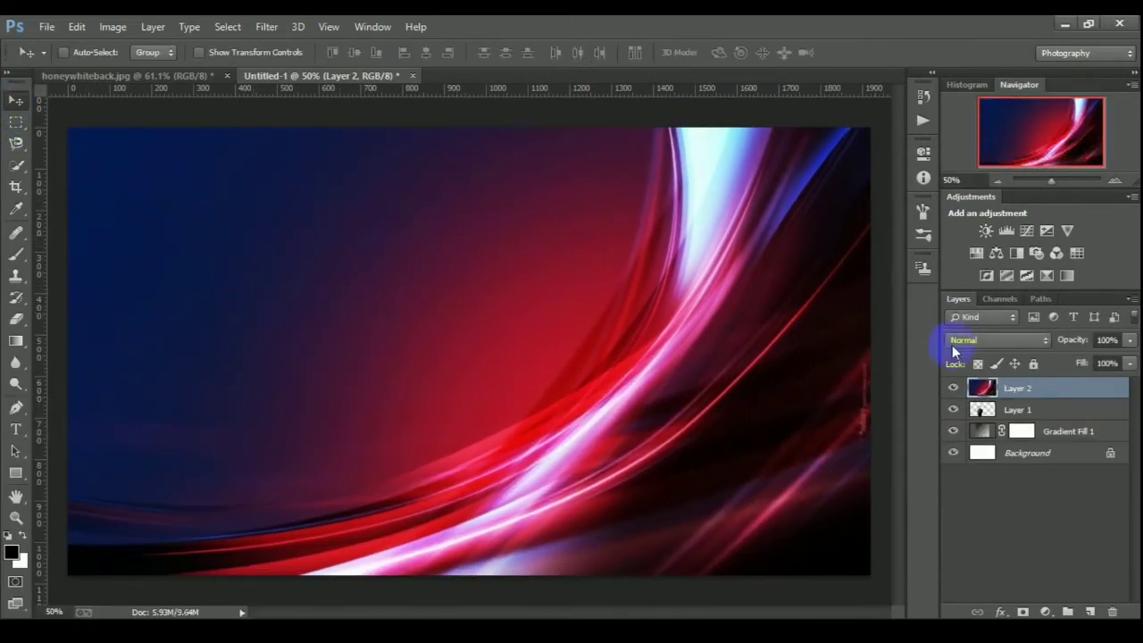
Apply a Gaussian Blur of radius 55 to the streak layer
left_click(266, 26)
mouse_move(366, 225)
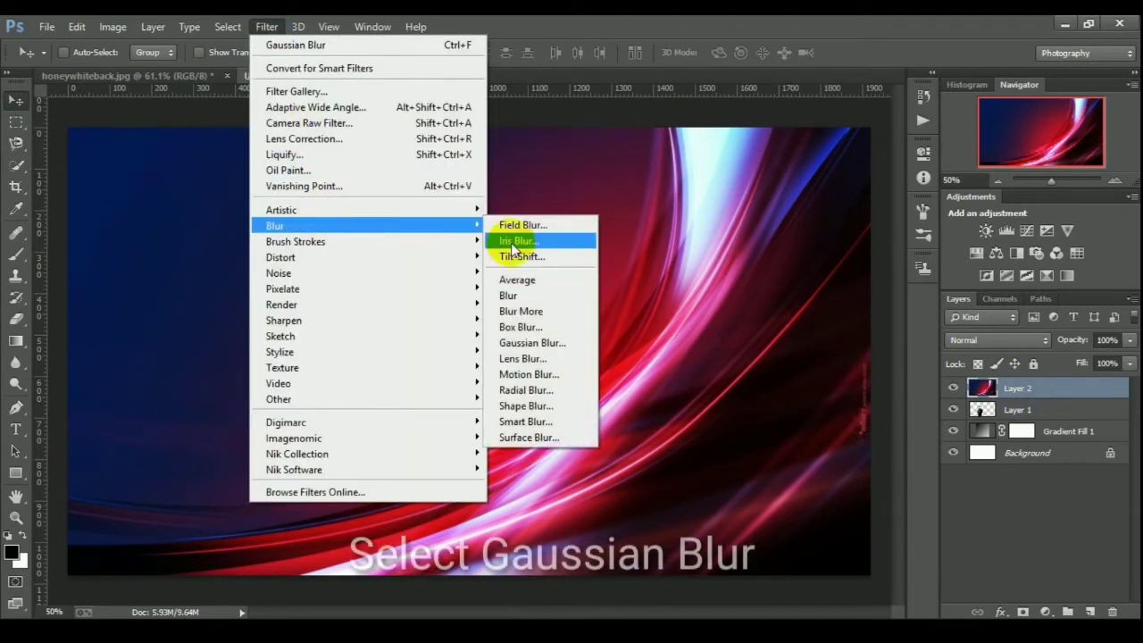
left_click(527, 340)
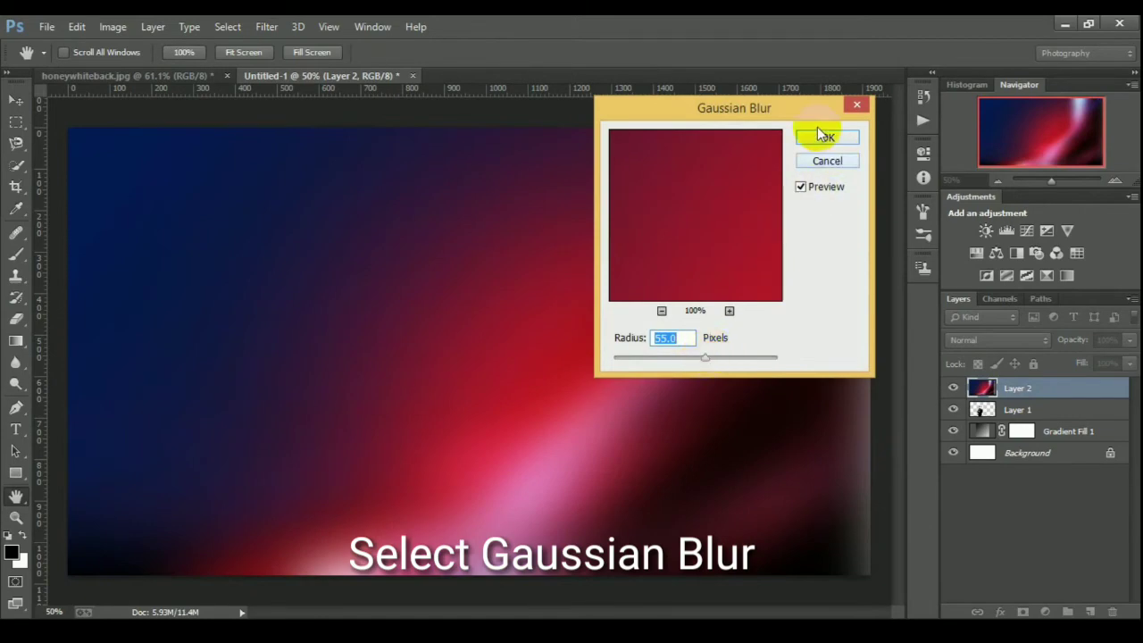
left_click(828, 137)
Clip Layer 2 to the man's Layer 1 and nudge the colours slightly
right_click(1005, 384)
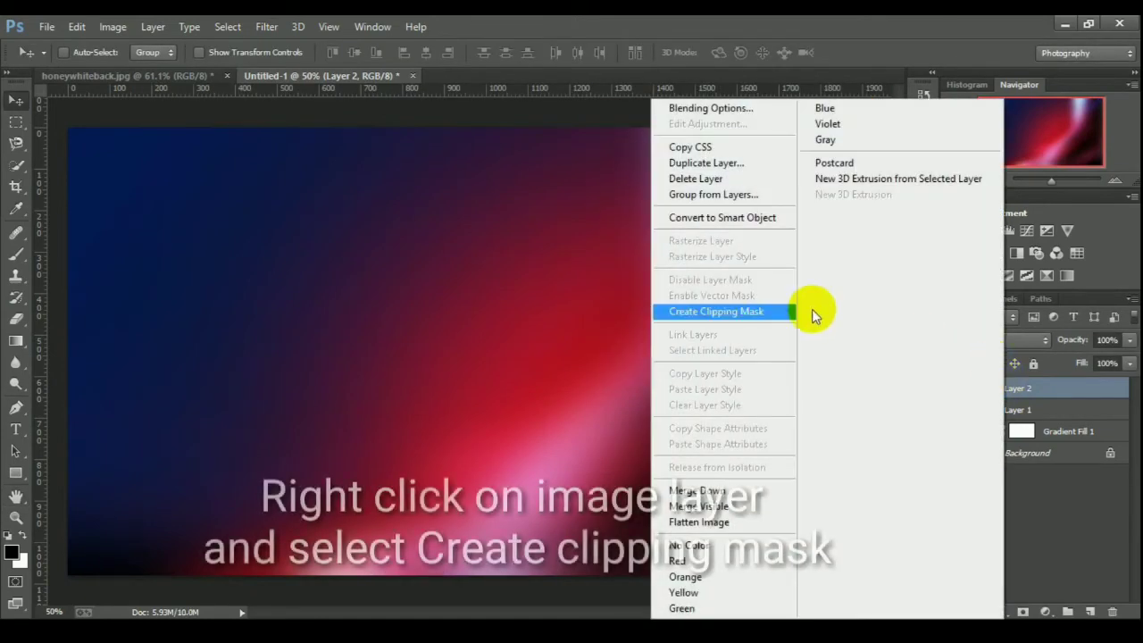
left_click(715, 308)
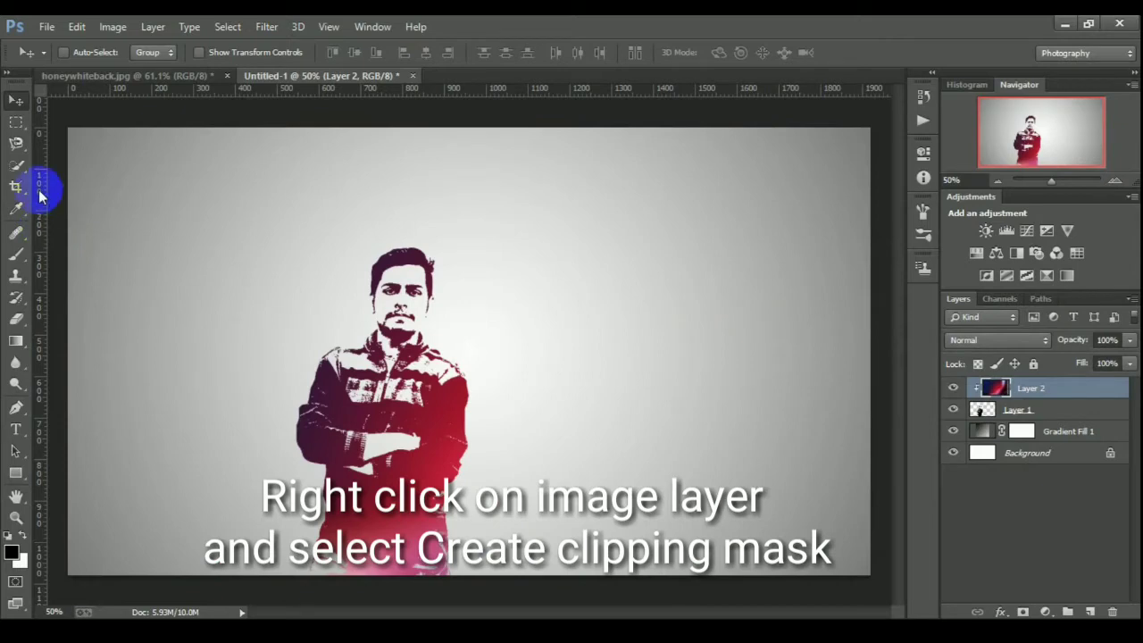
left_click_drag(412, 447, 420, 447)
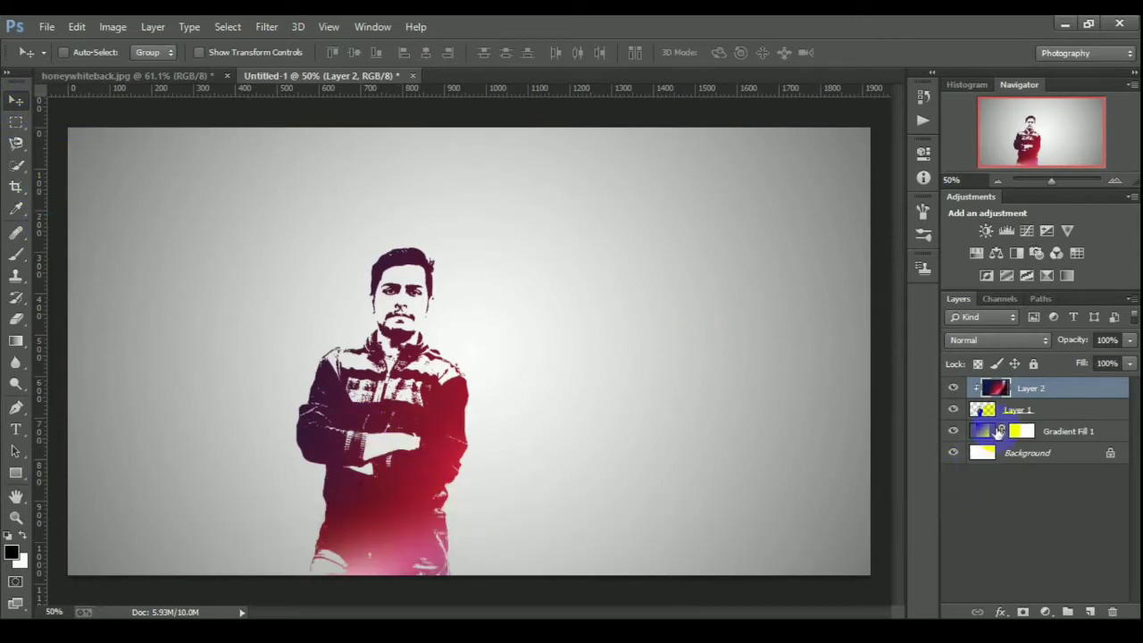
left_click(1032, 406, "shift")
Group Layer 1 and the clipped Layer 2 into a group named Photo
right_click(1028, 403)
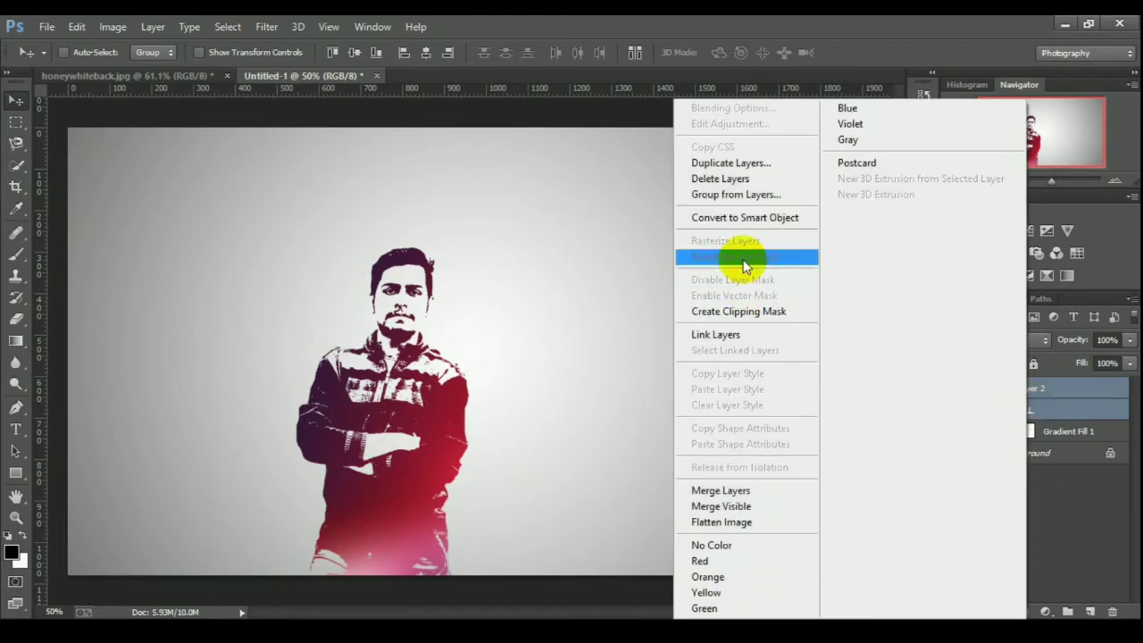
left_click(736, 196)
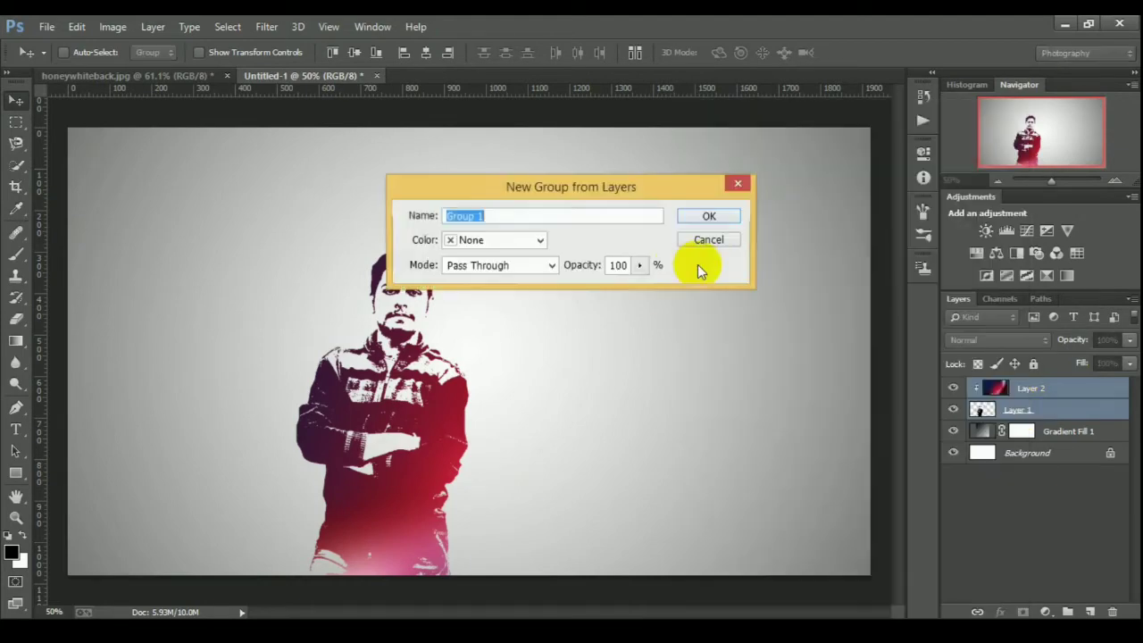
type("Photo")
left_click(704, 219)
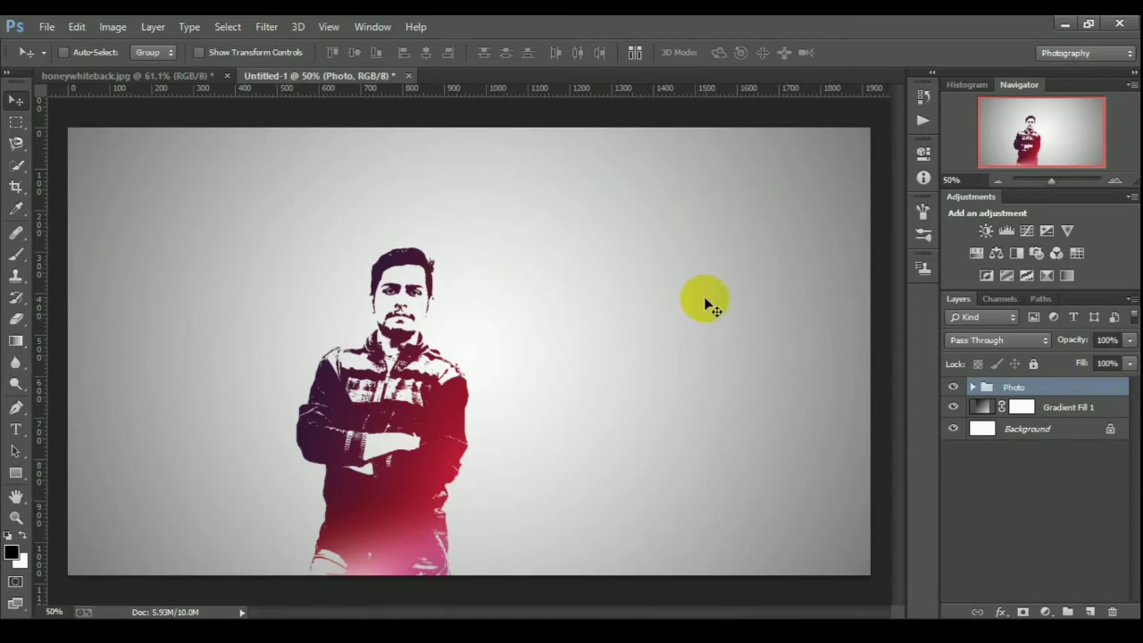
left_click(930, 74)
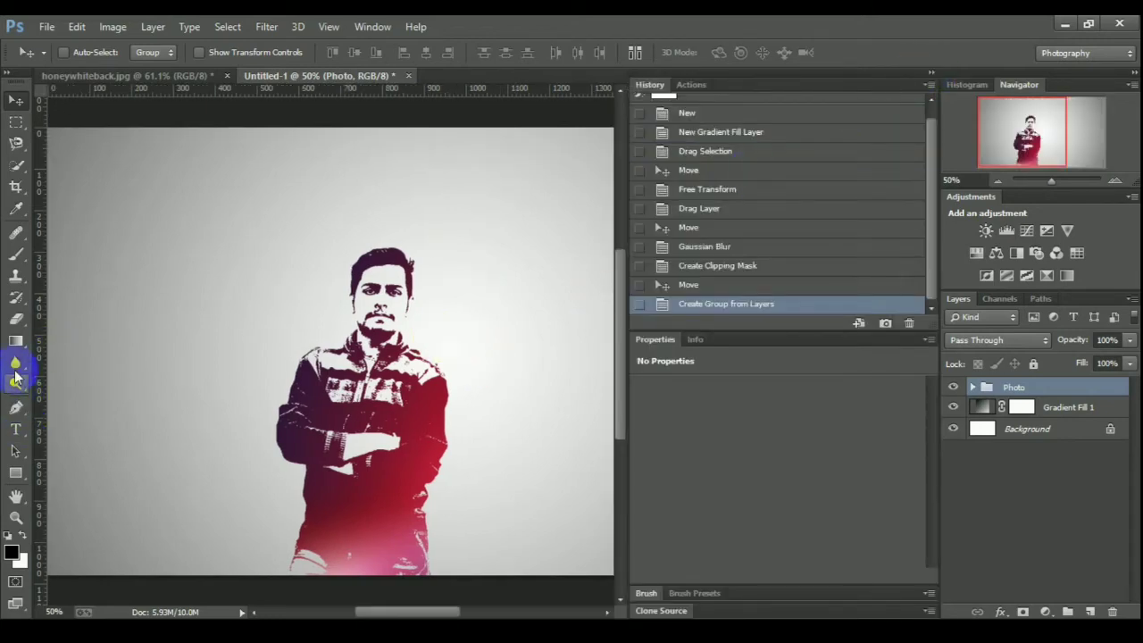
Choose the Brush tool and add an empty Layer 3 above the Photo group
left_click(14, 256)
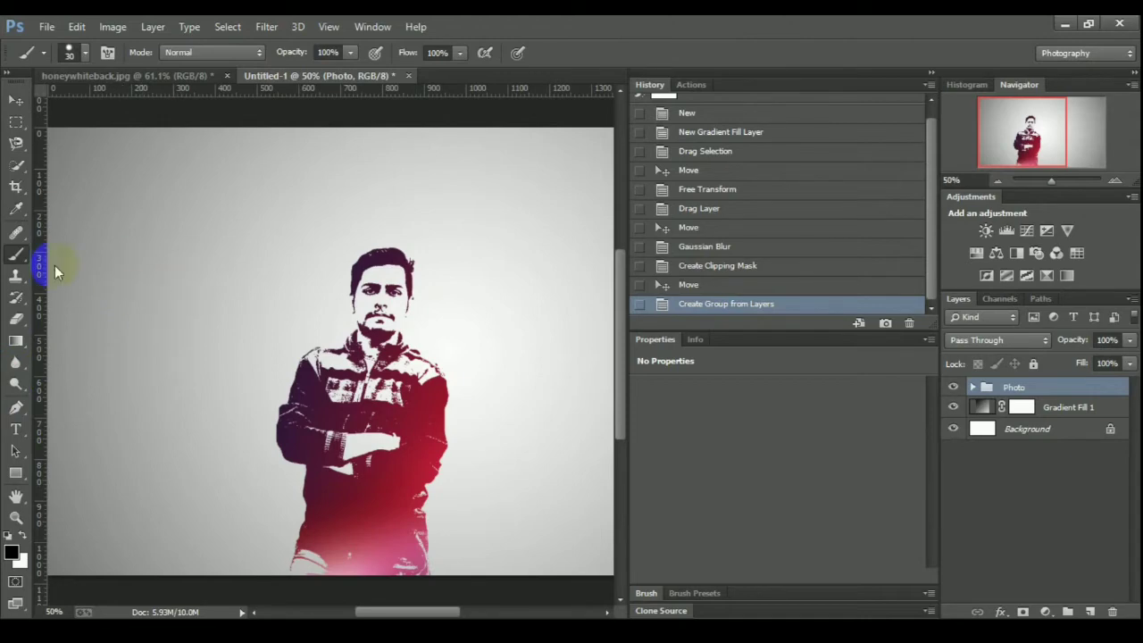
left_click(823, 93)
left_click(932, 73)
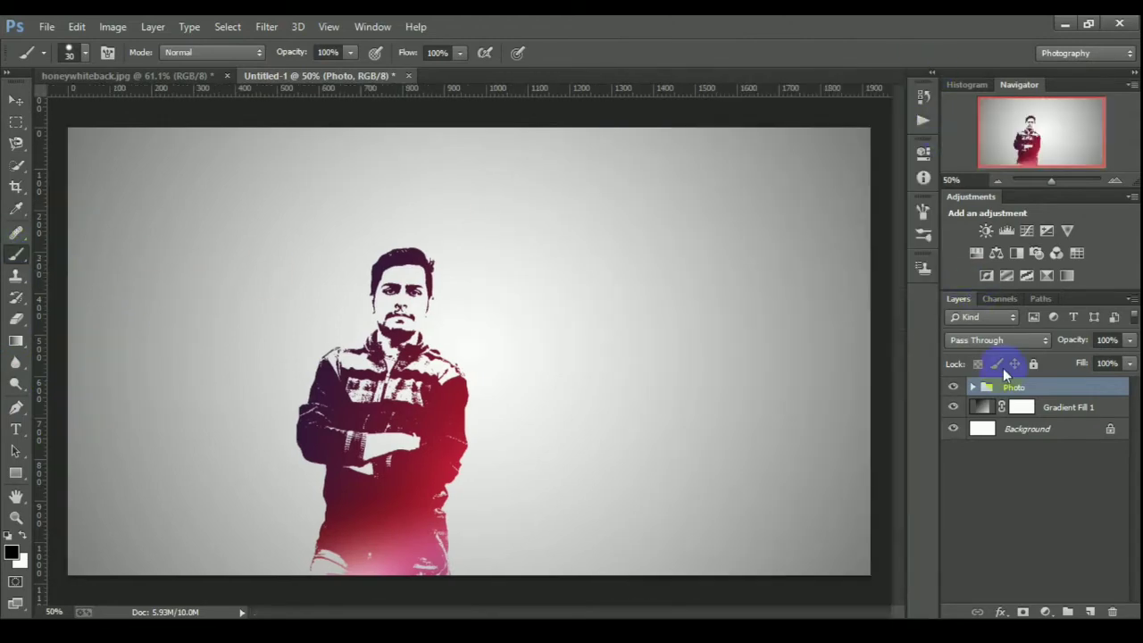
left_click(1092, 612)
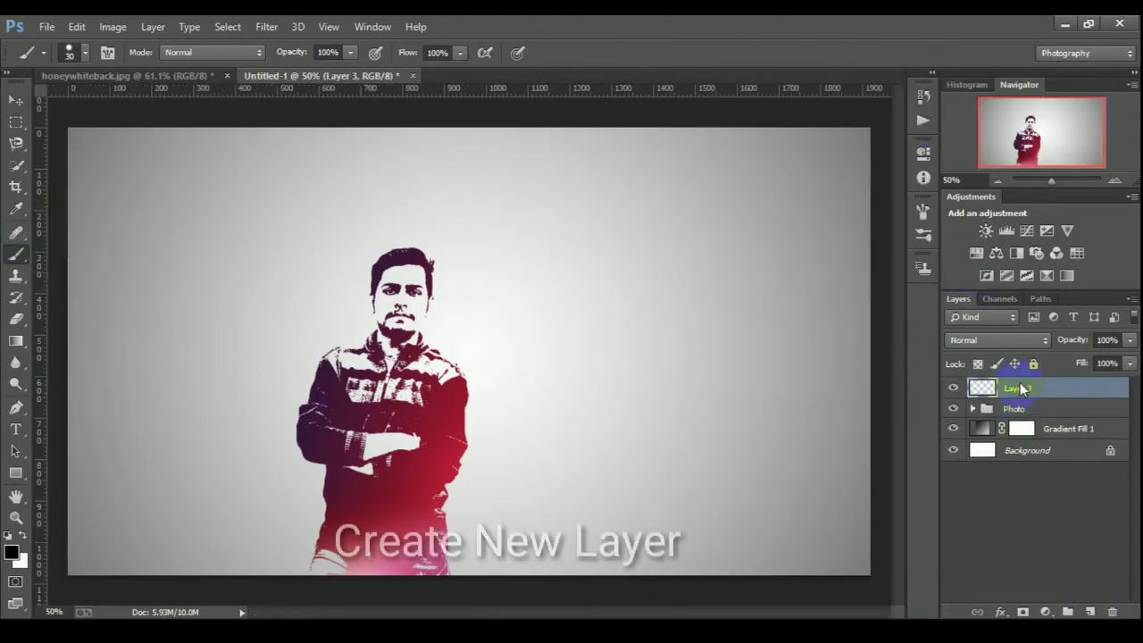
Pick a splatter brush tip and set its size to 400 px
left_click(923, 209)
left_click_drag(883, 166, 891, 223)
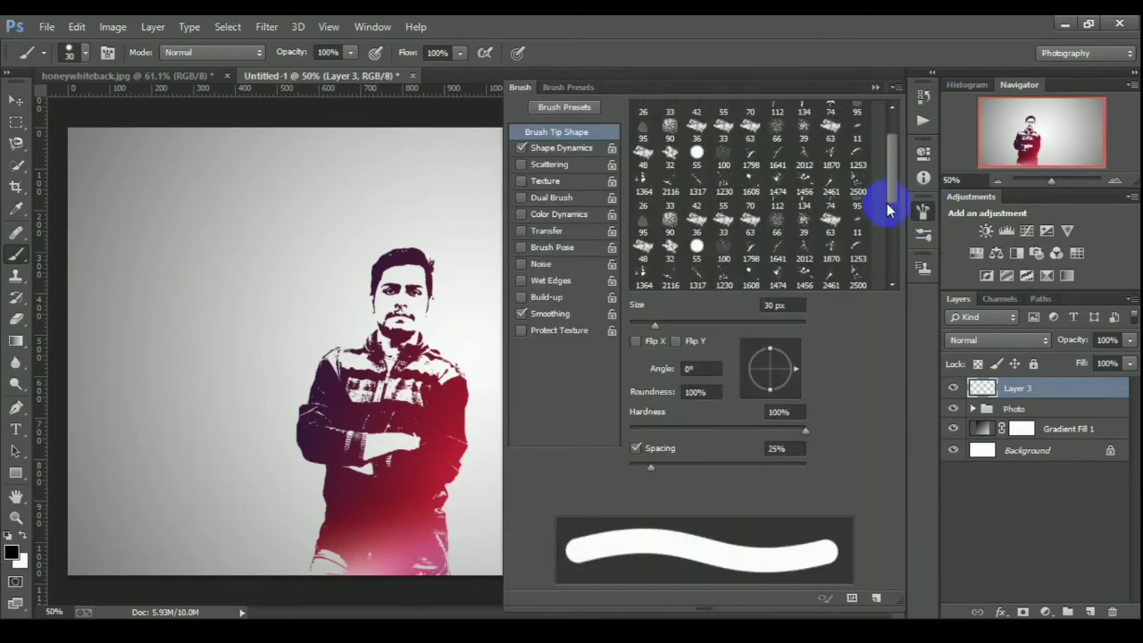
left_click(767, 216)
left_click_drag(794, 325, 767, 327)
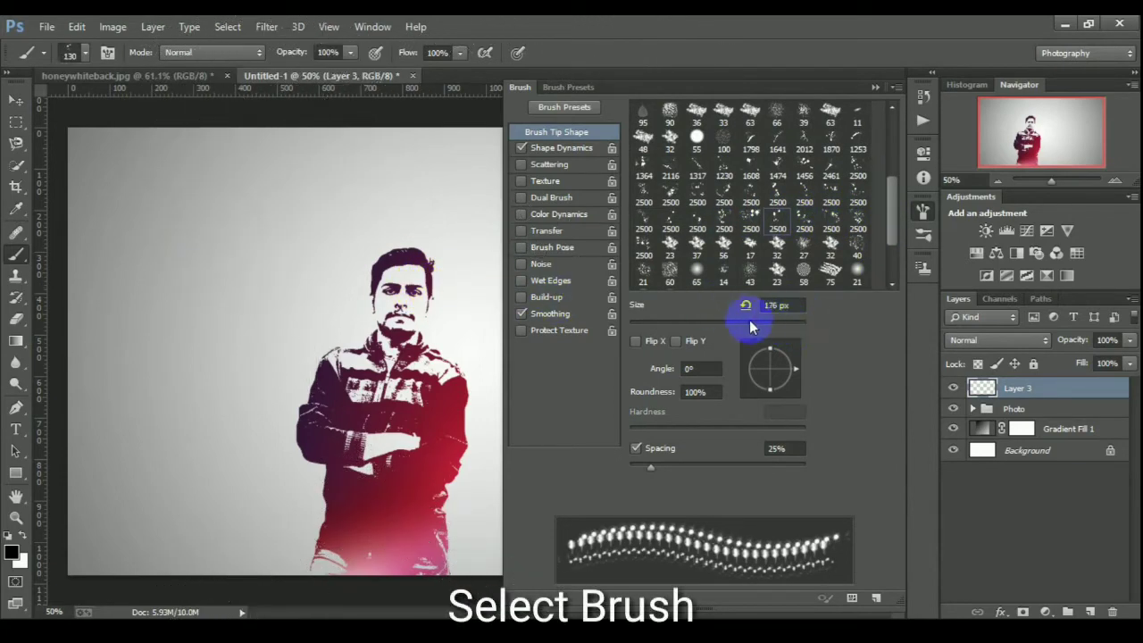
left_click(773, 304)
left_click_drag(730, 311, 736, 307)
type("400")
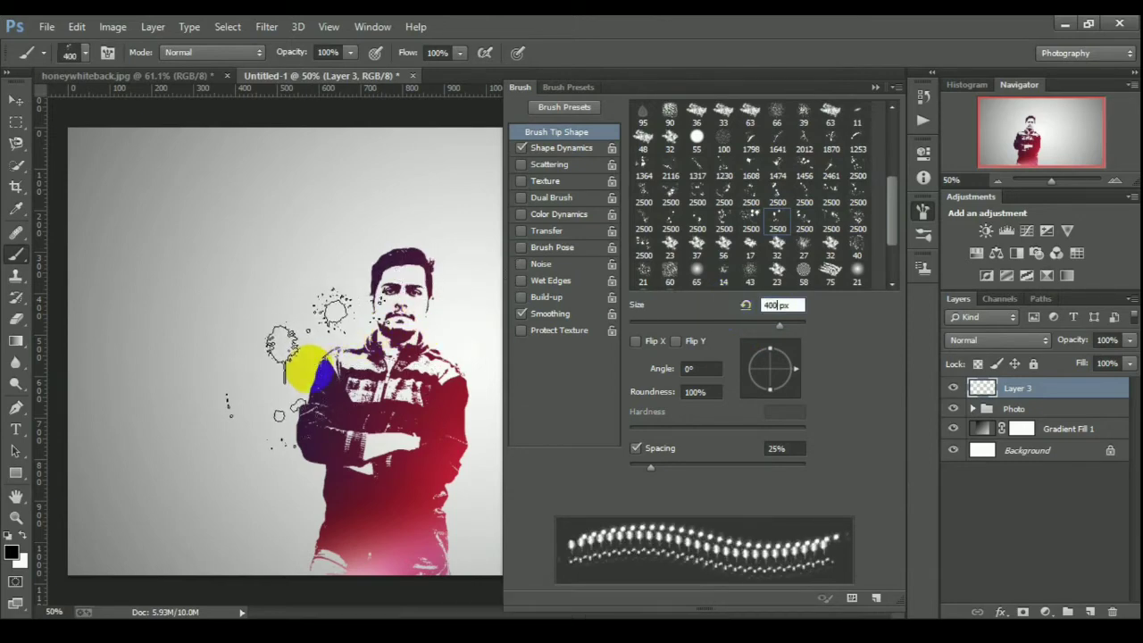
left_click(748, 24)
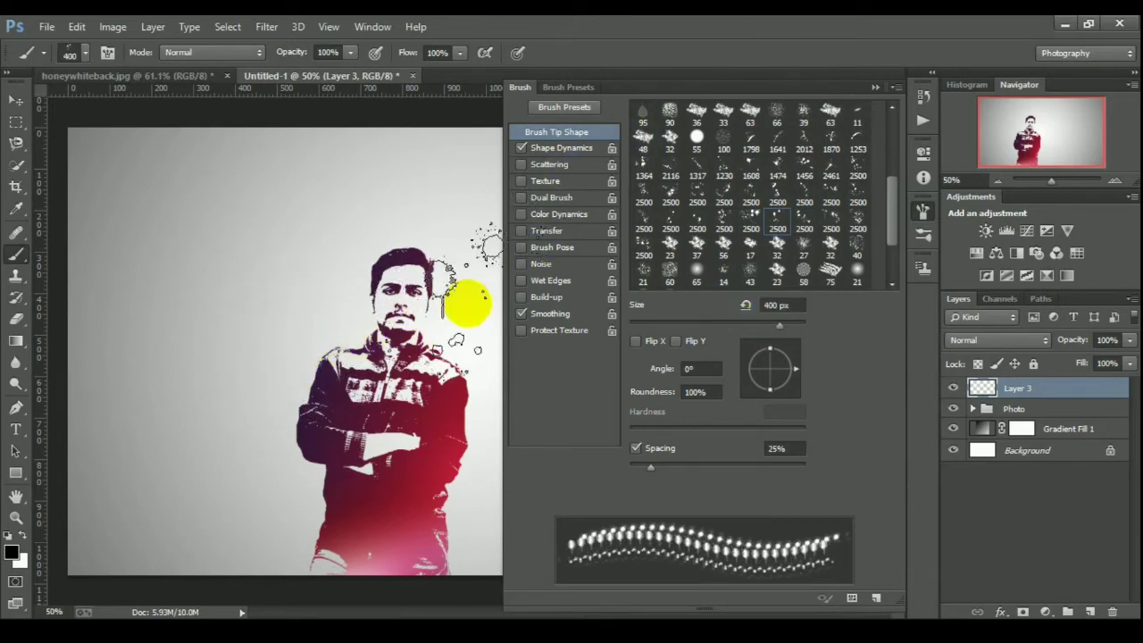
left_click(926, 79)
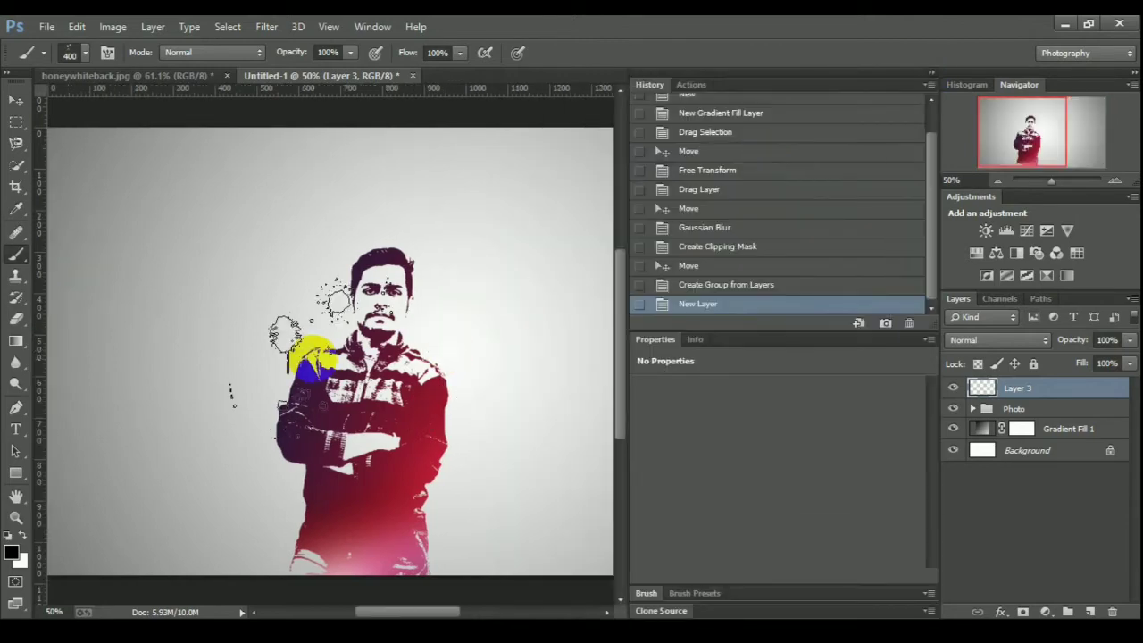
right_click(338, 364)
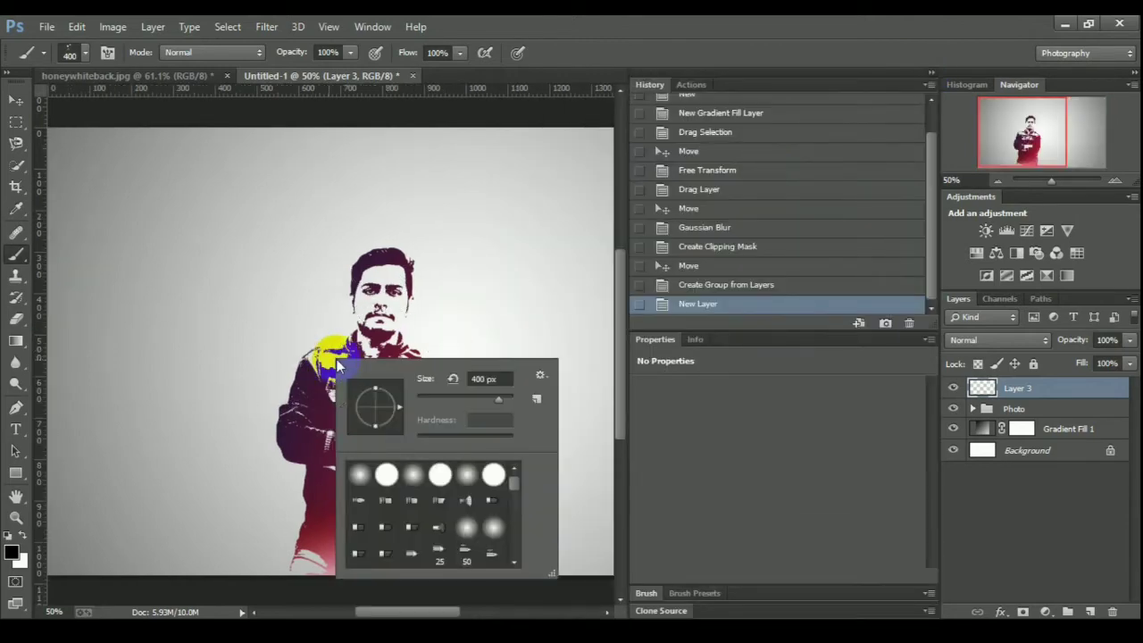
Close and reopen the quick brush picker, then bring up the foreground Color Picker still showing black
left_click(936, 80)
left_click_drag(366, 393, 326, 384)
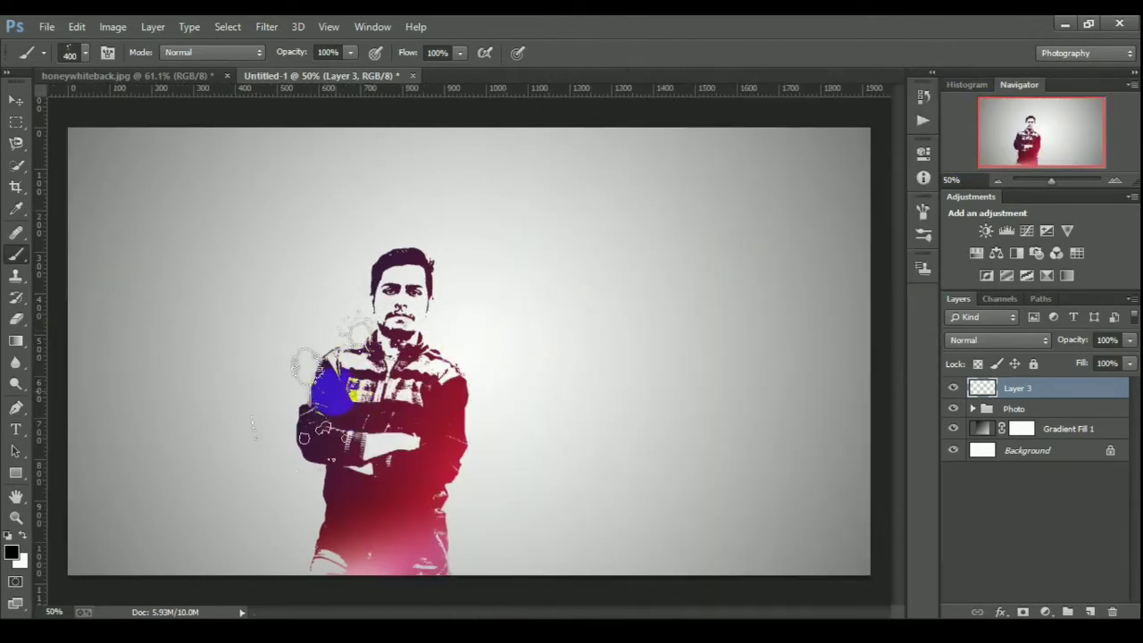
right_click(346, 389)
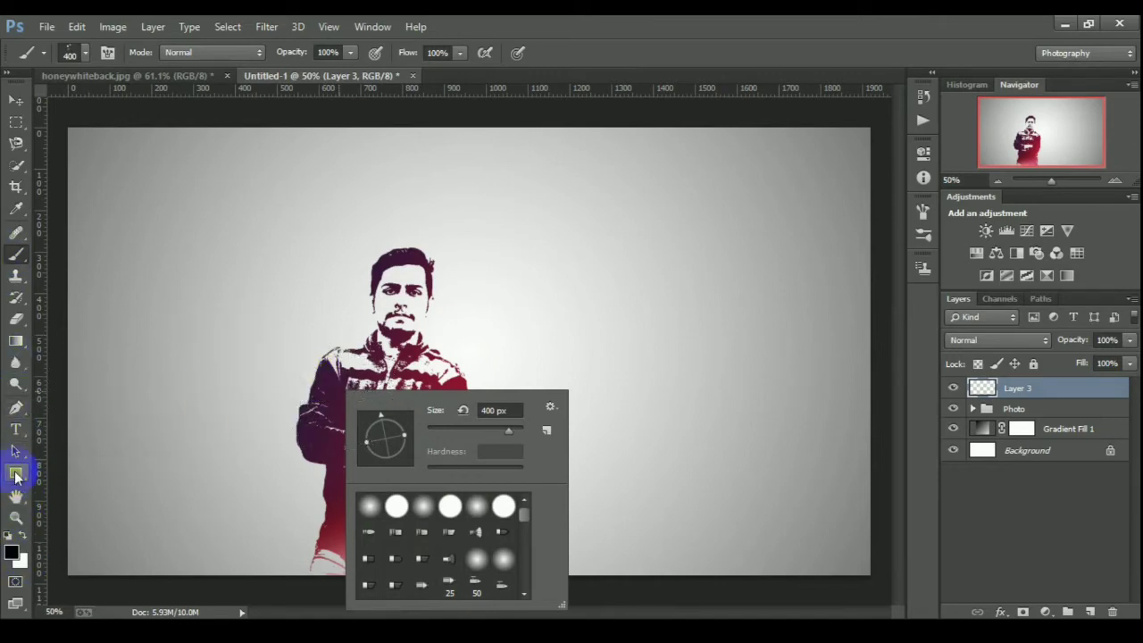
left_click(12, 550)
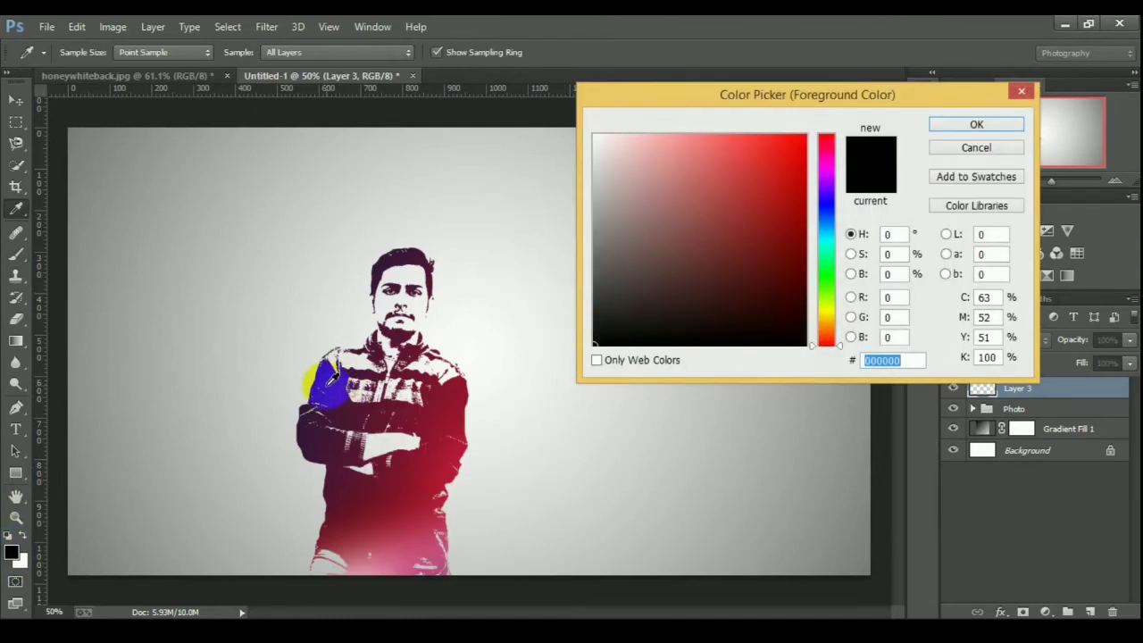
Sample jacket purple #3a1639 as foreground and stamp two splatters left of the man
left_click(330, 379)
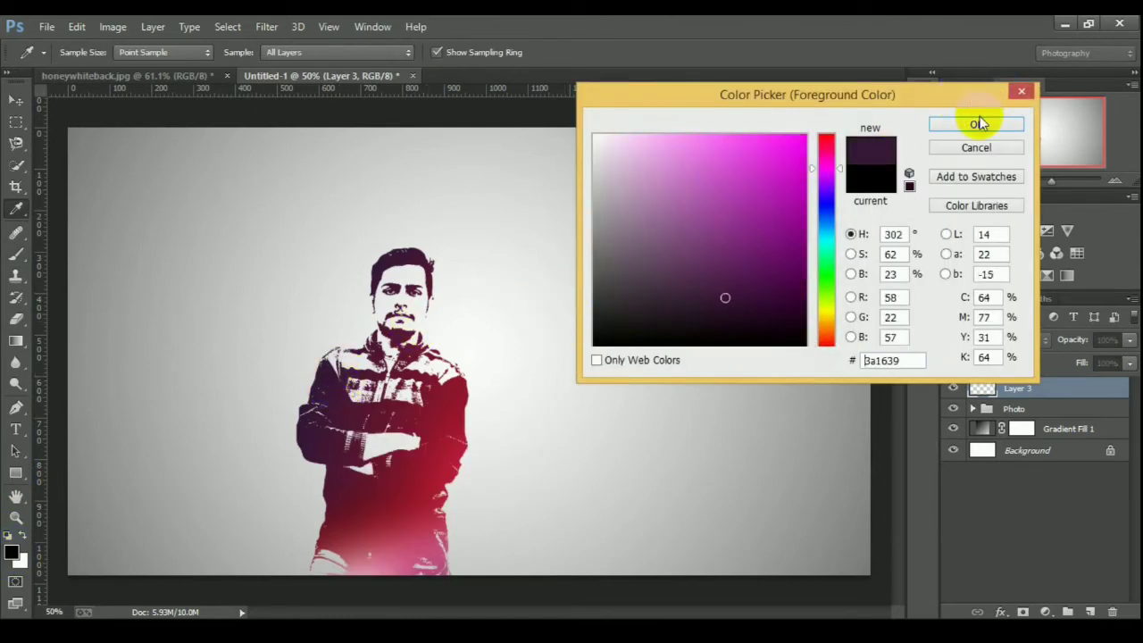
left_click(979, 123)
left_click_drag(366, 393, 300, 360)
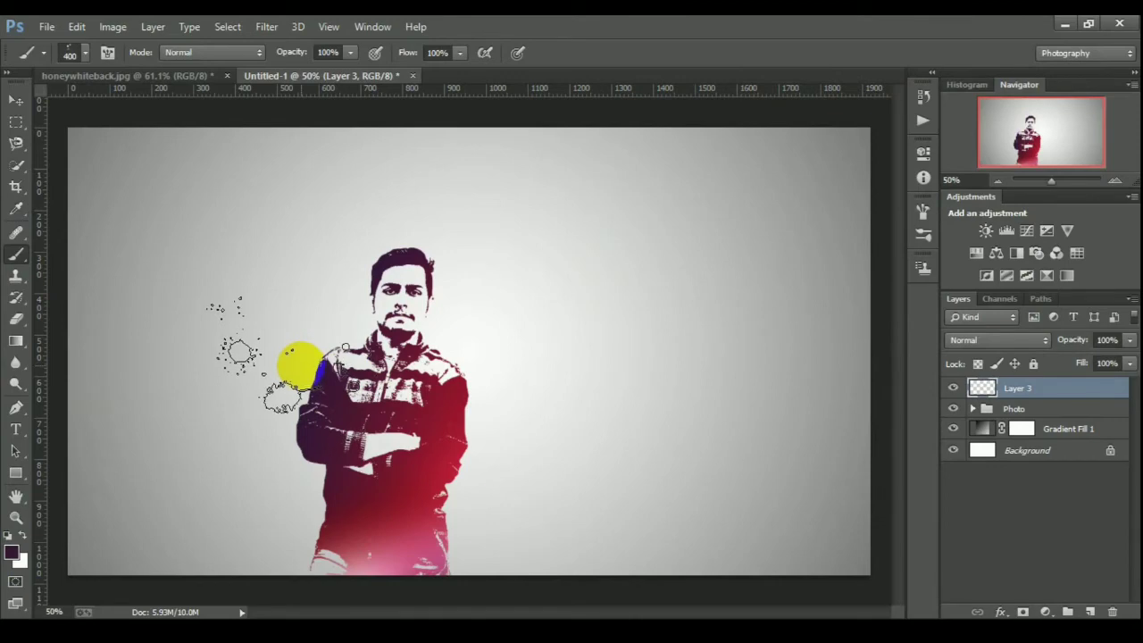
right_click(294, 357)
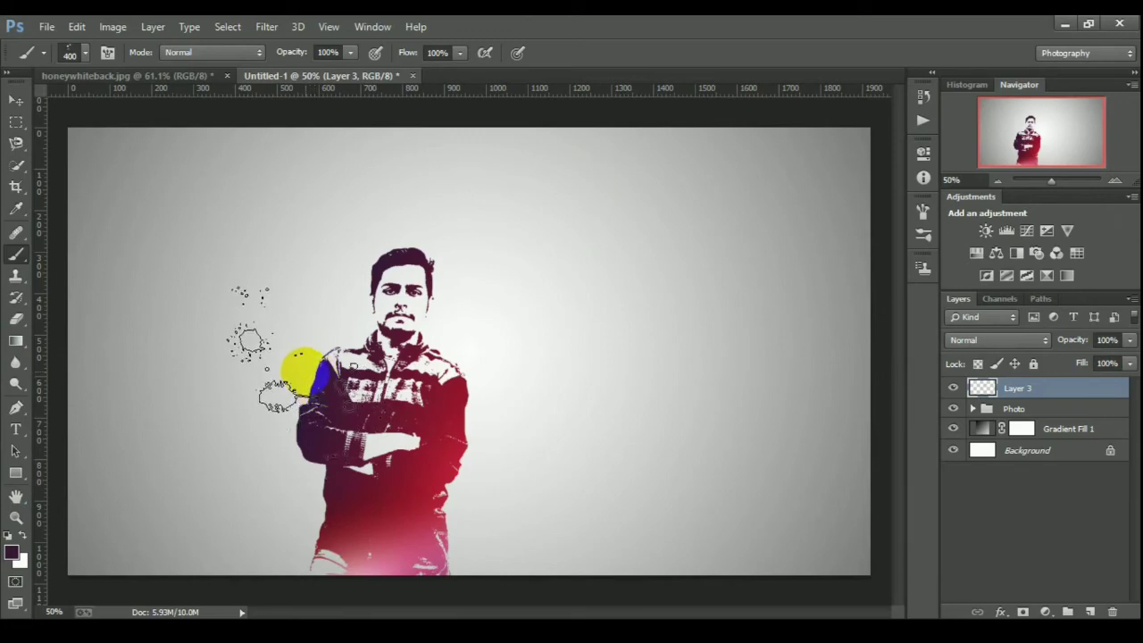
left_click(264, 350)
left_click(286, 406)
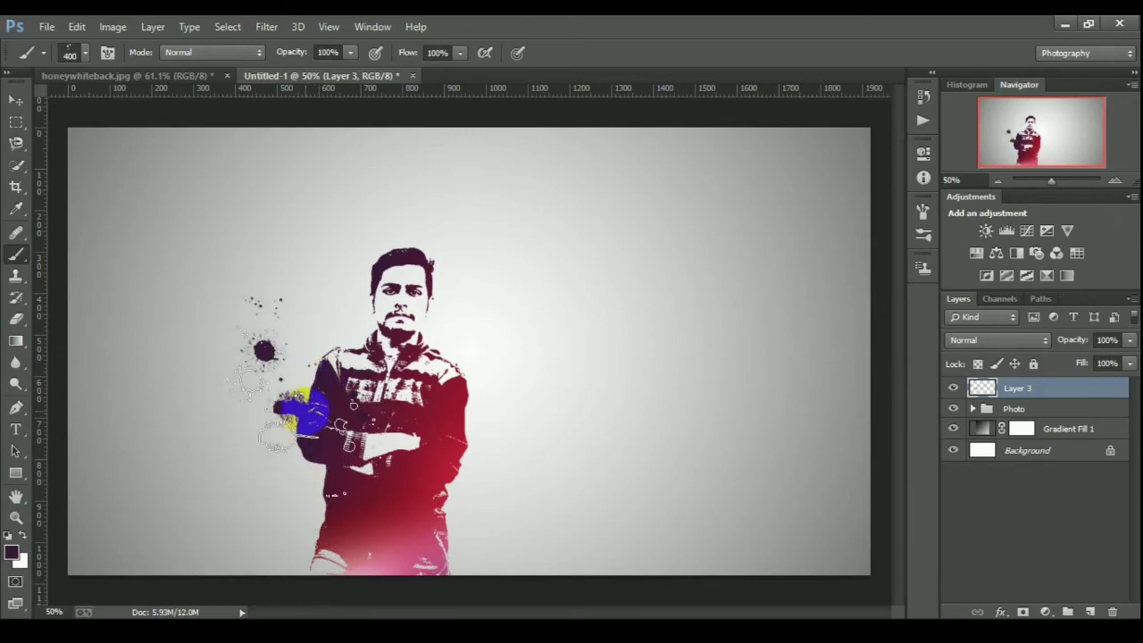
Choose another 2500 px splatter tip in the Brush panel and size it to 400 px
left_click(922, 215)
left_click(804, 225)
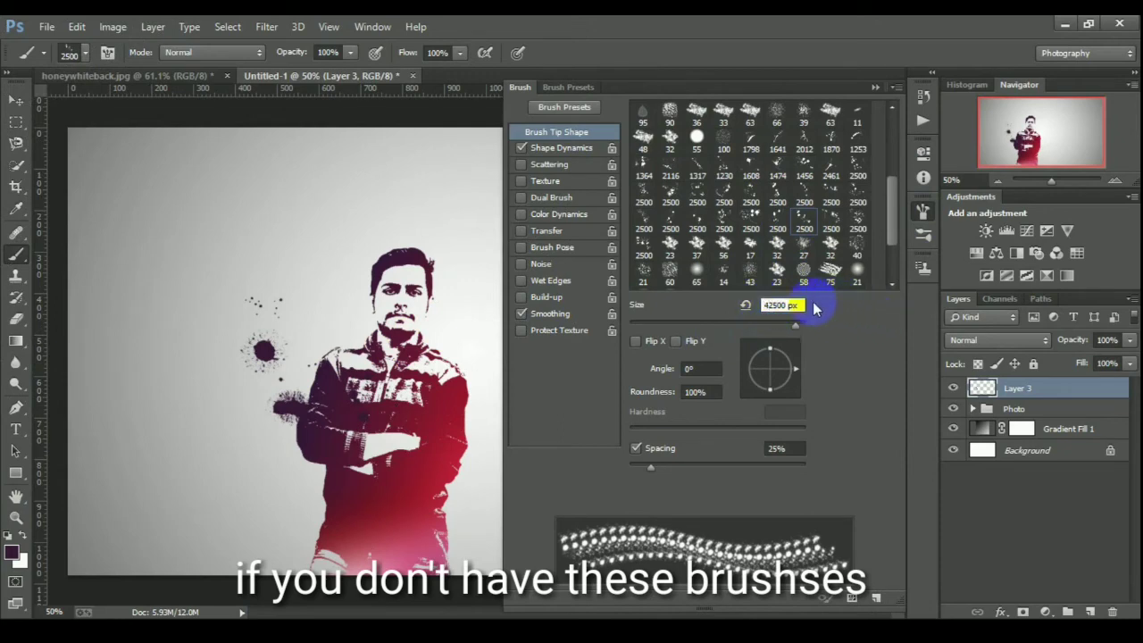
type("0")
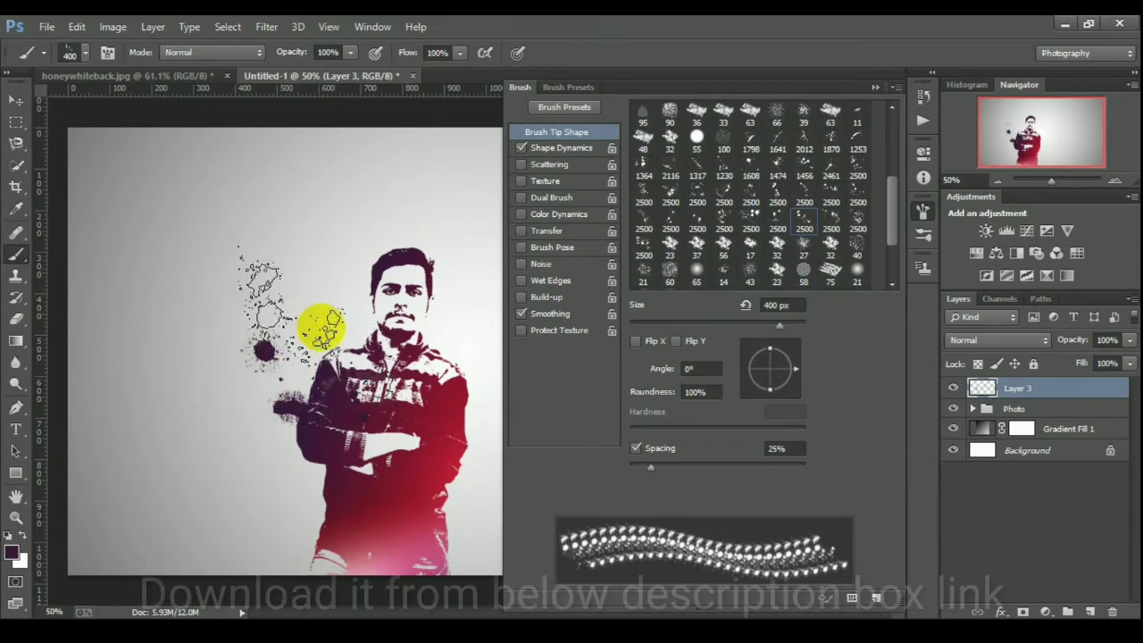
right_click(327, 271)
left_click(652, 84)
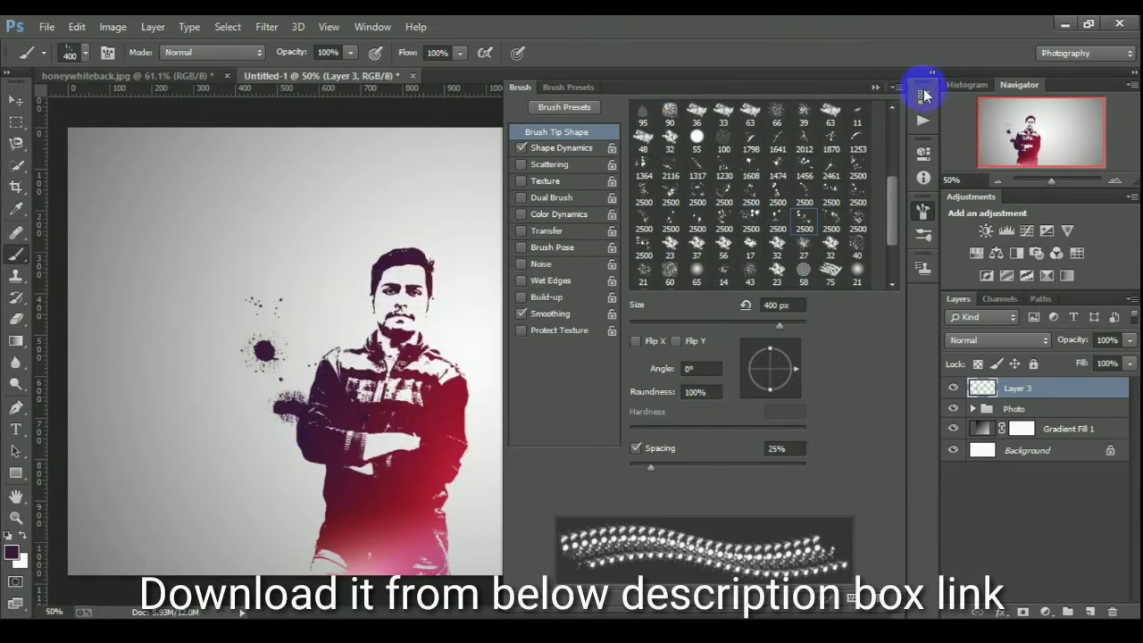
left_click(875, 86)
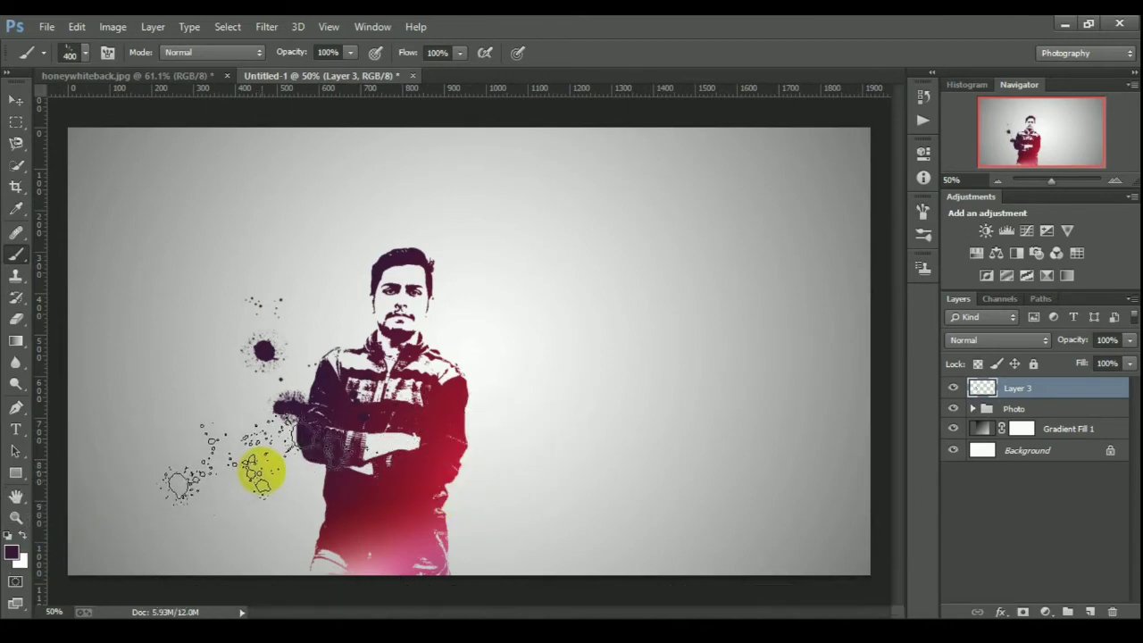
Sample red aa1833 from the man's lower body and paint red splatters right of and below him
left_click(15, 552)
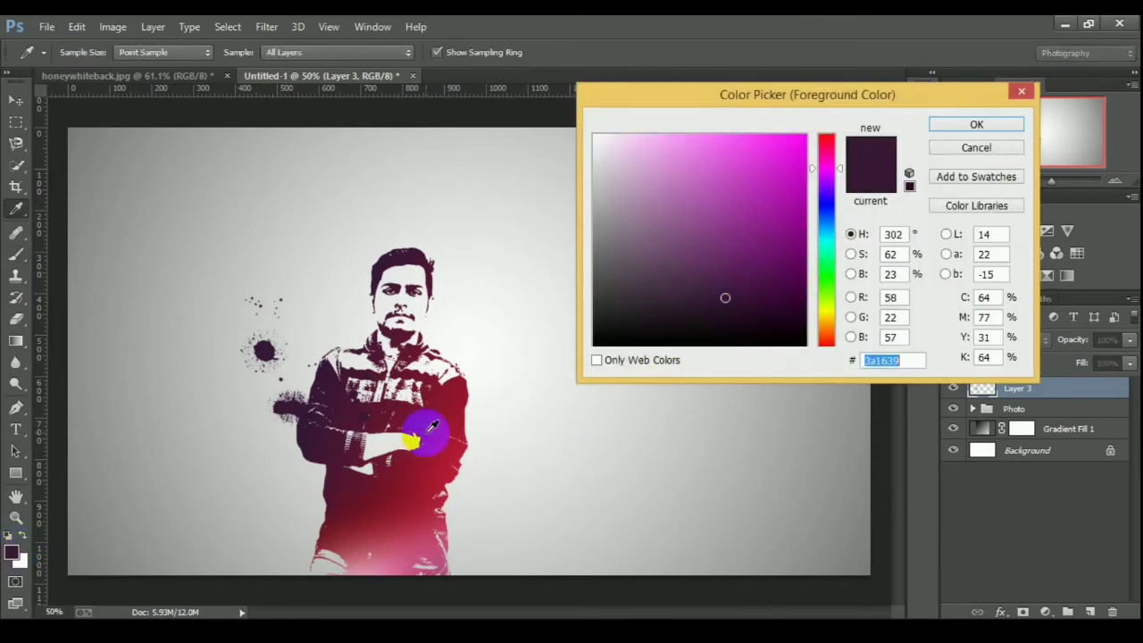
left_click(444, 470)
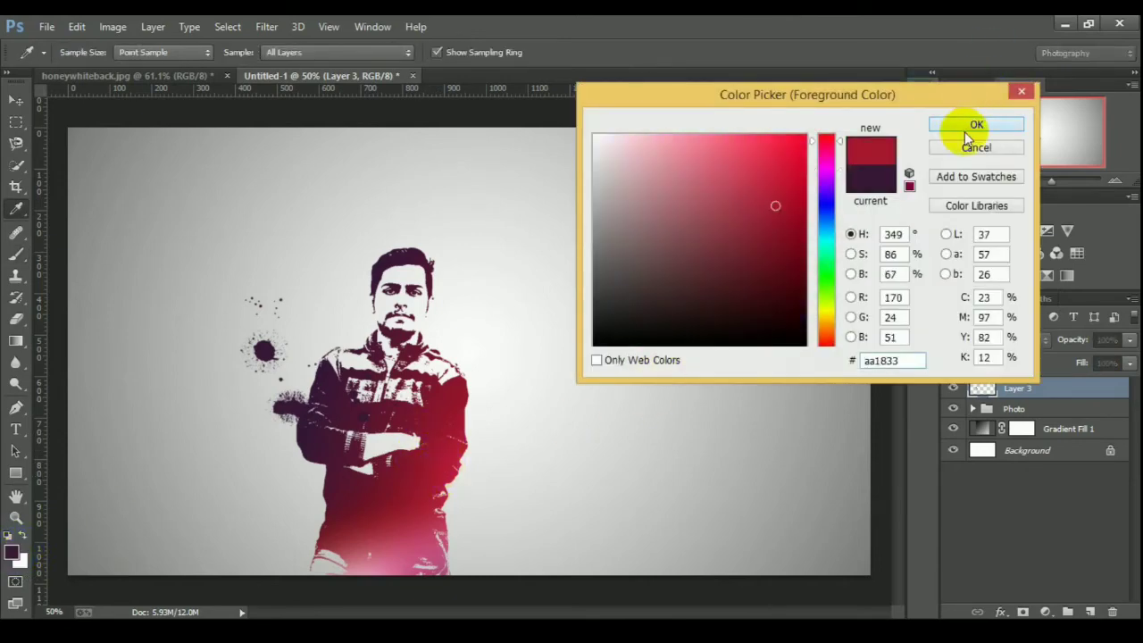
left_click(964, 129)
key("b")
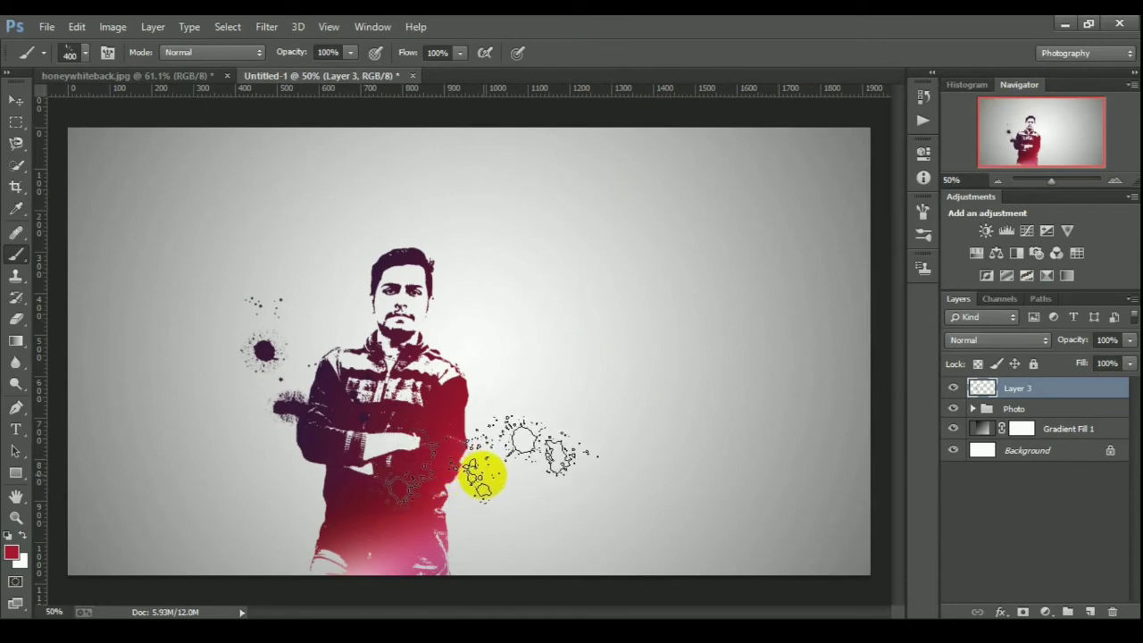
left_click_drag(483, 473, 459, 536)
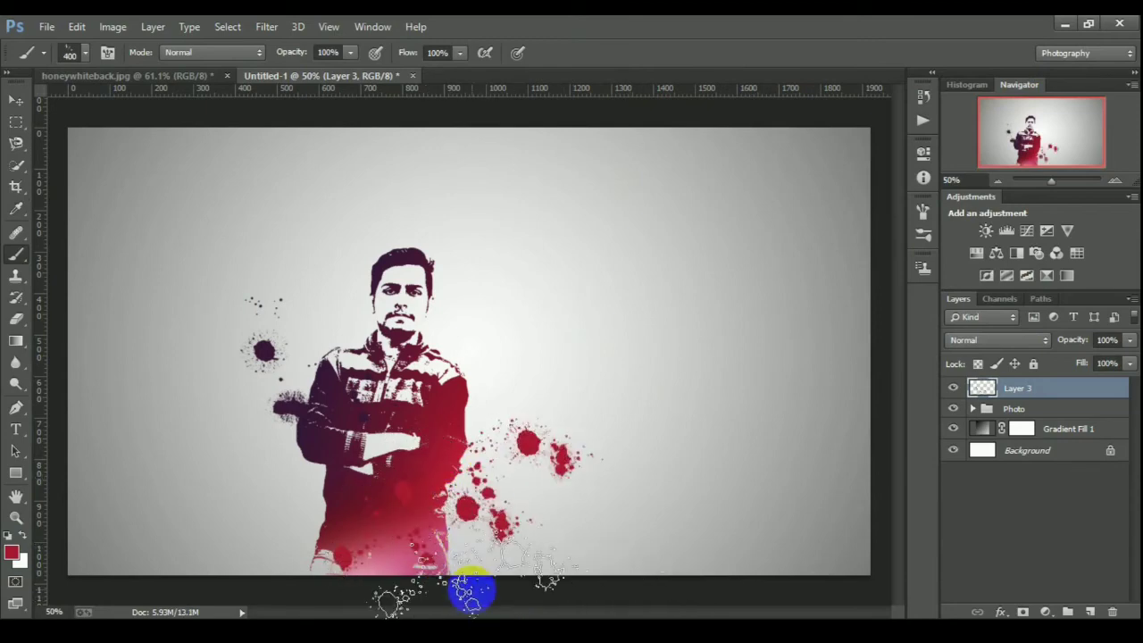
Sample dark jacket purple, adjust the brush tip angle and roundness, and stamp splatters at lower left
left_click(13, 555)
left_click(331, 480)
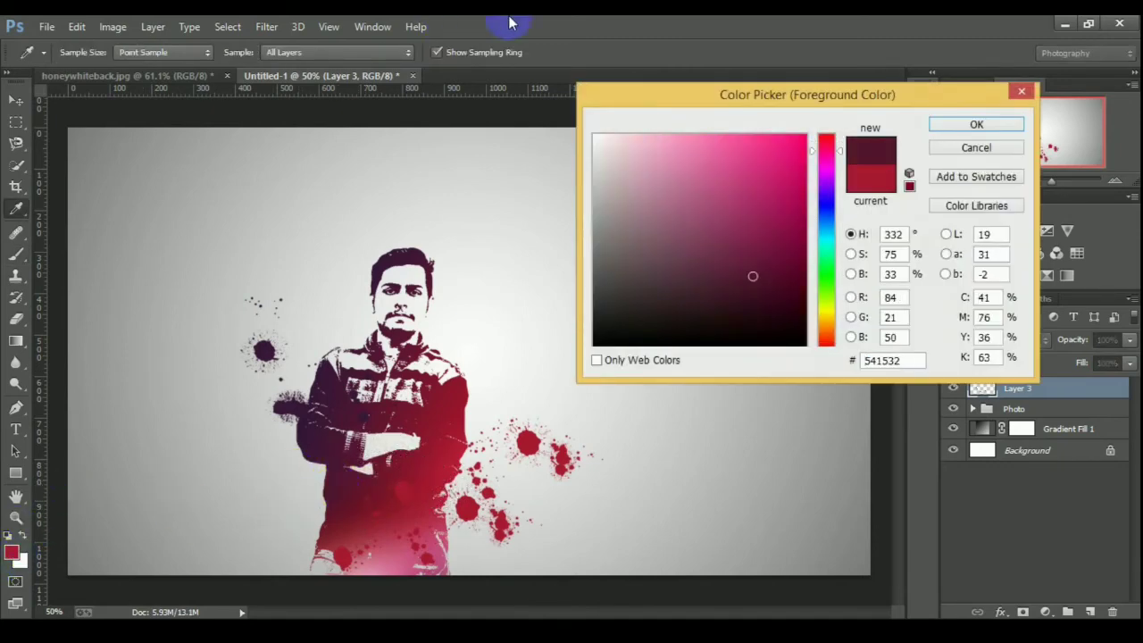
left_click(971, 122)
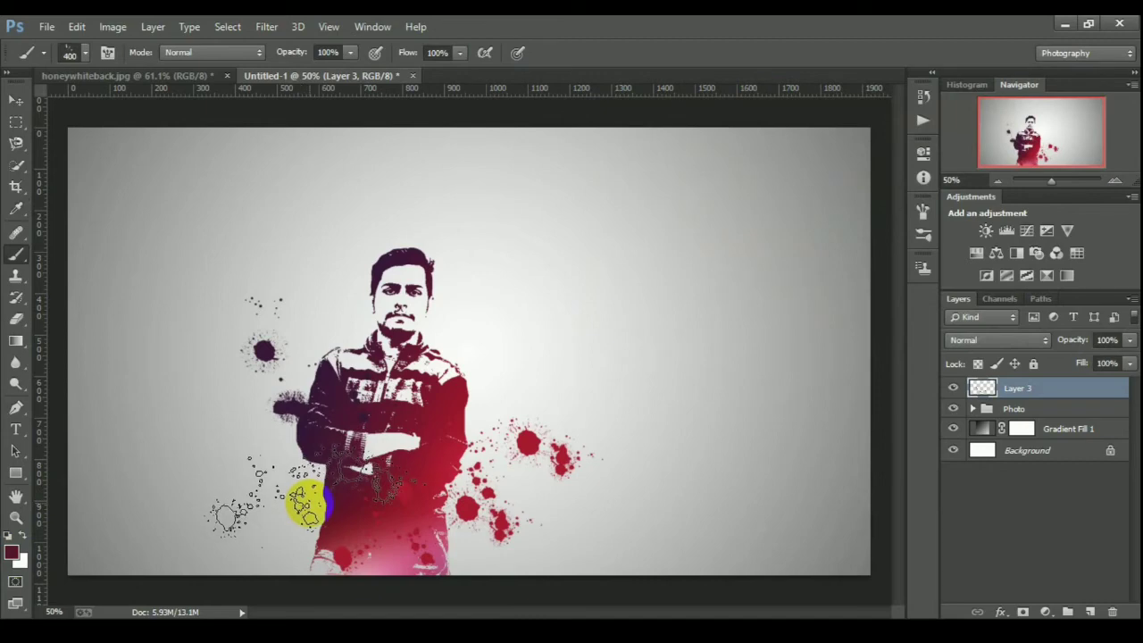
right_click(332, 496)
left_click_drag(386, 462, 363, 483)
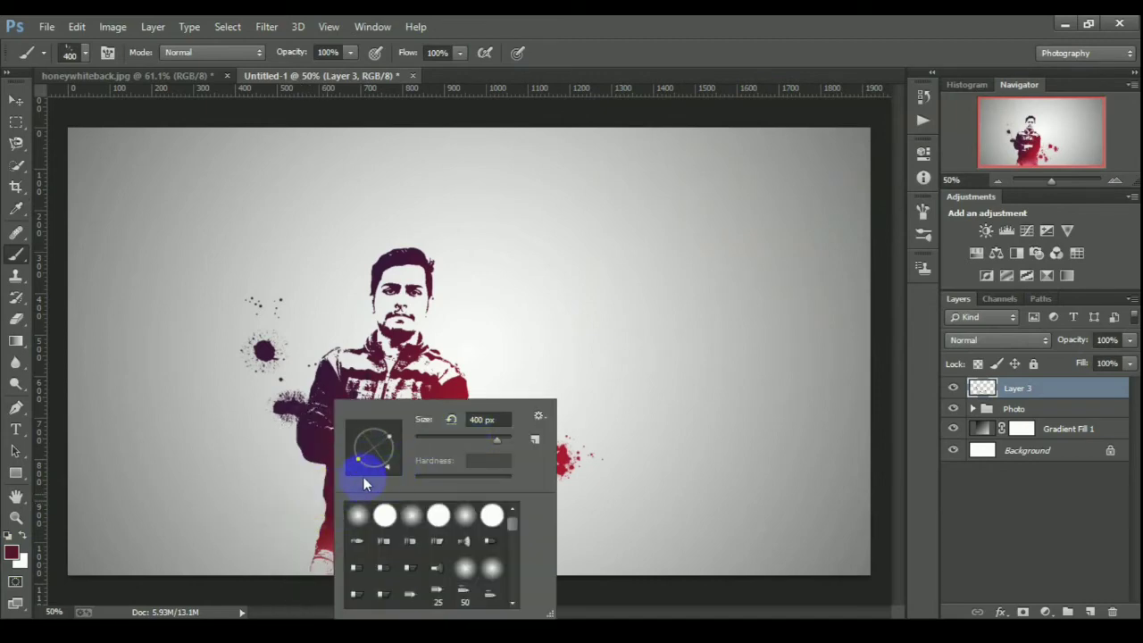
left_click_drag(376, 470, 387, 486)
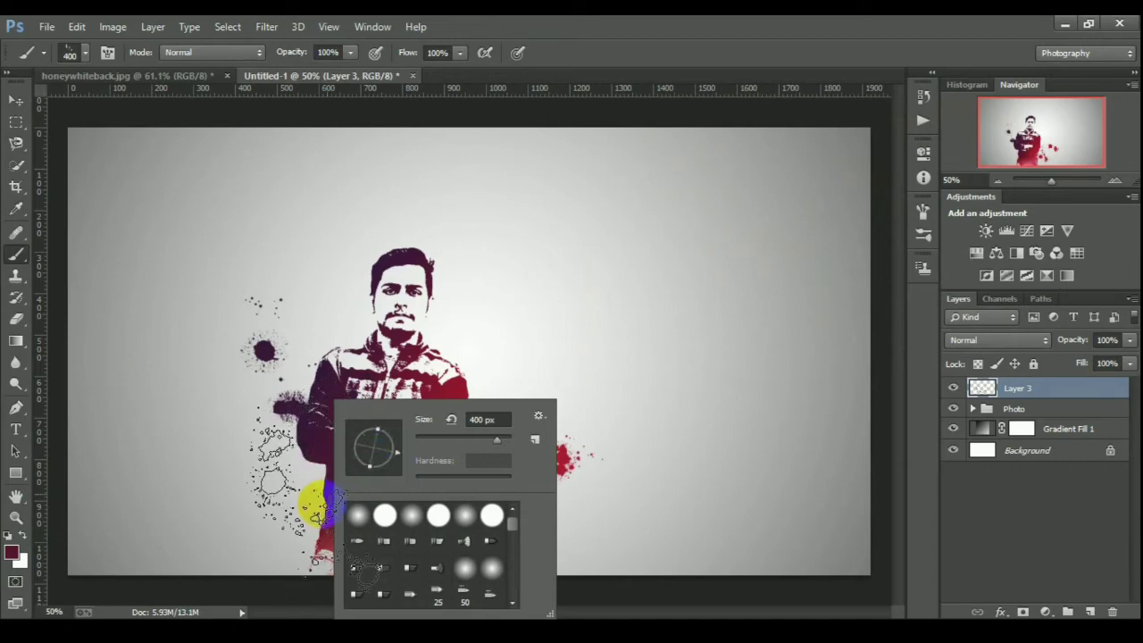
left_click_drag(397, 448, 367, 456)
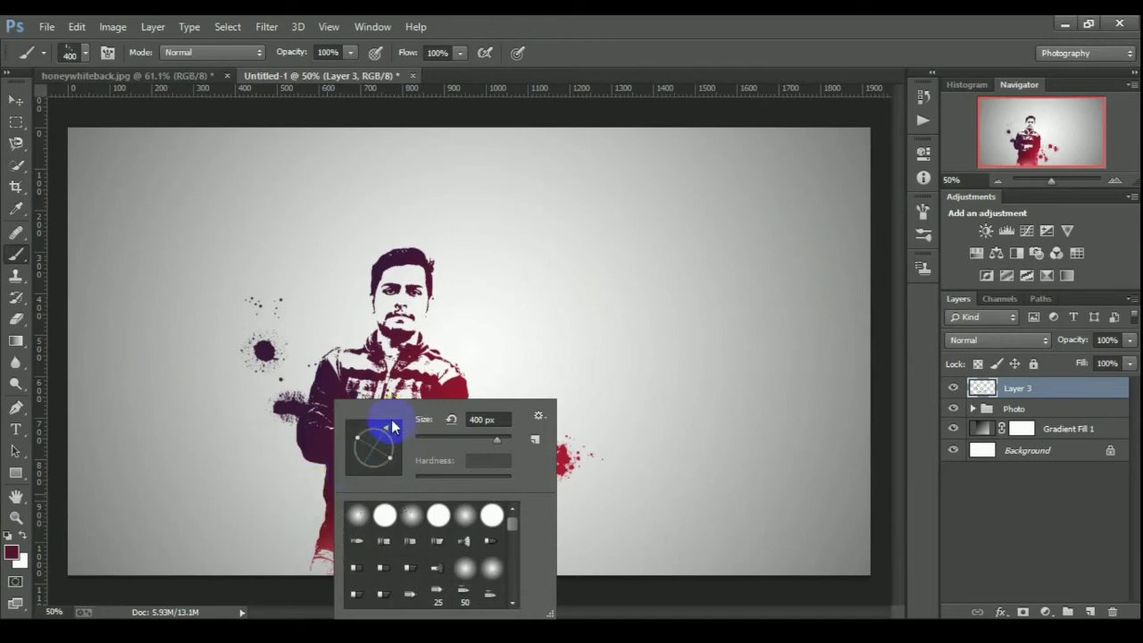
left_click(671, 25)
mouse_move(531, 442)
left_mouse_down()
mouse_move(338, 485)
mouse_move(268, 585)
left_mouse_up()
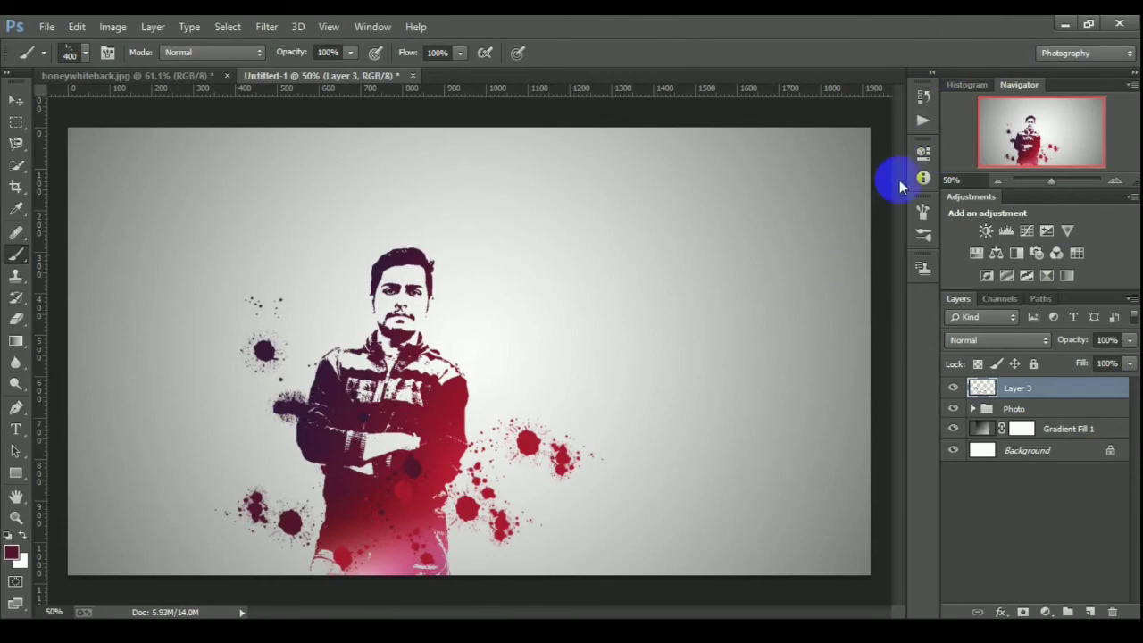
left_click(923, 214)
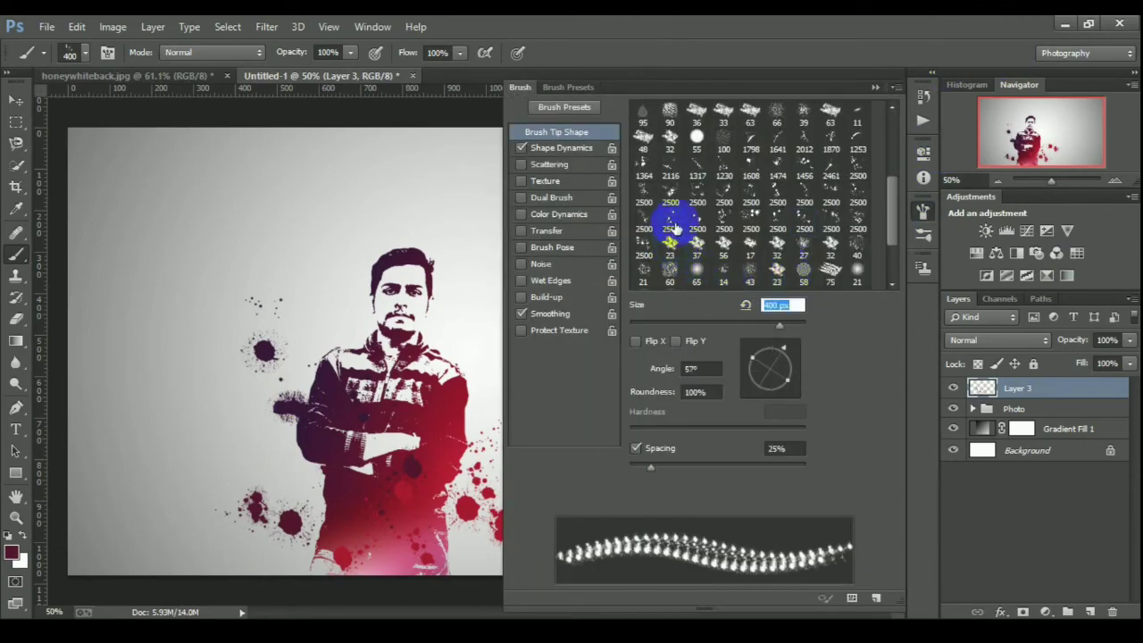
Pick the large 2500 splatter tip at 400 px and stamp a fresh red splatter right of the man
left_click(669, 232)
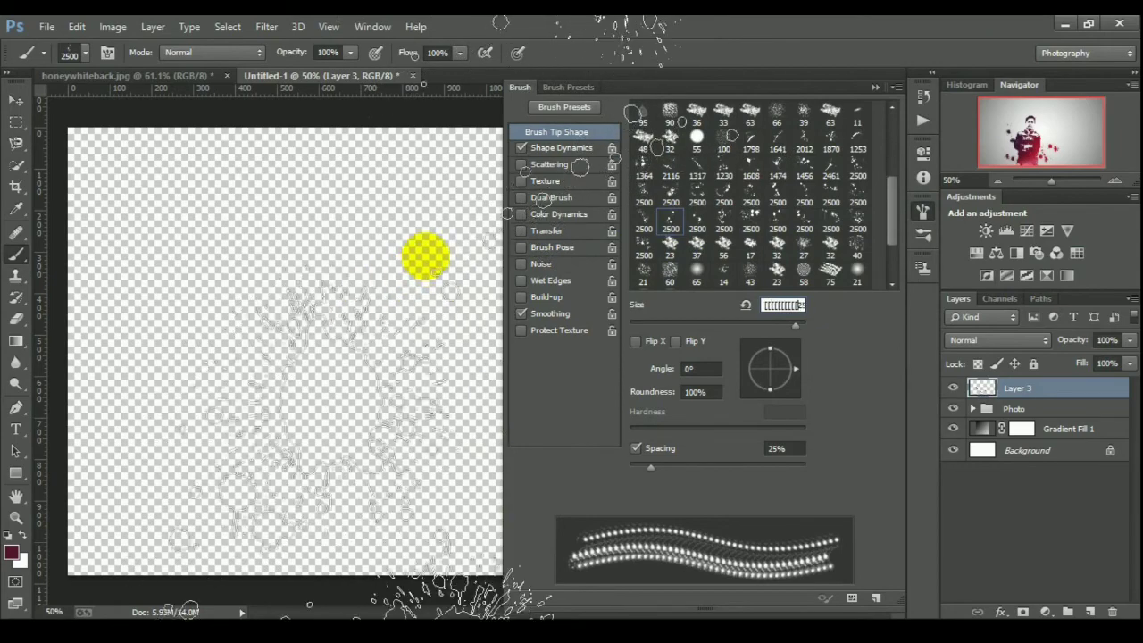
left_click(778, 214)
type("400")
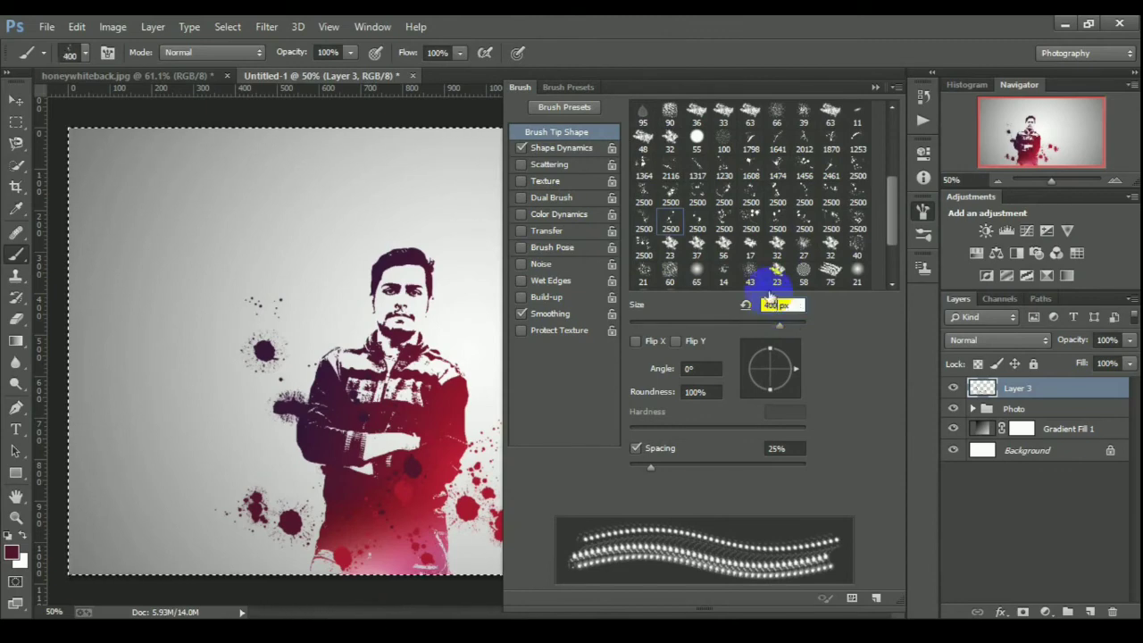
left_click(870, 88)
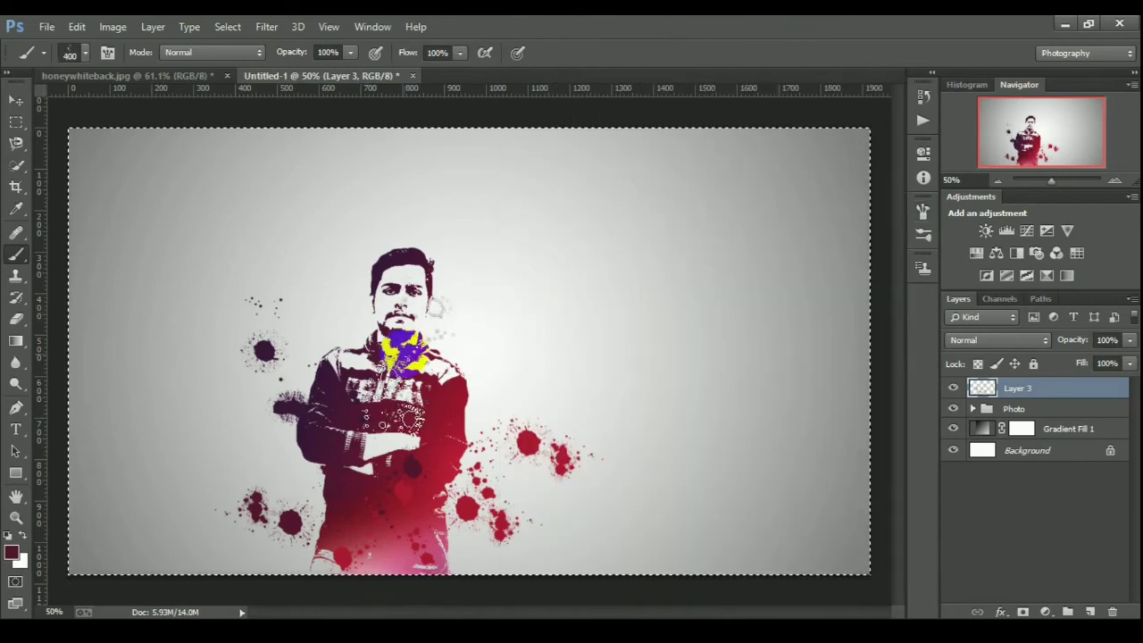
right_click(498, 390)
left_click(396, 268)
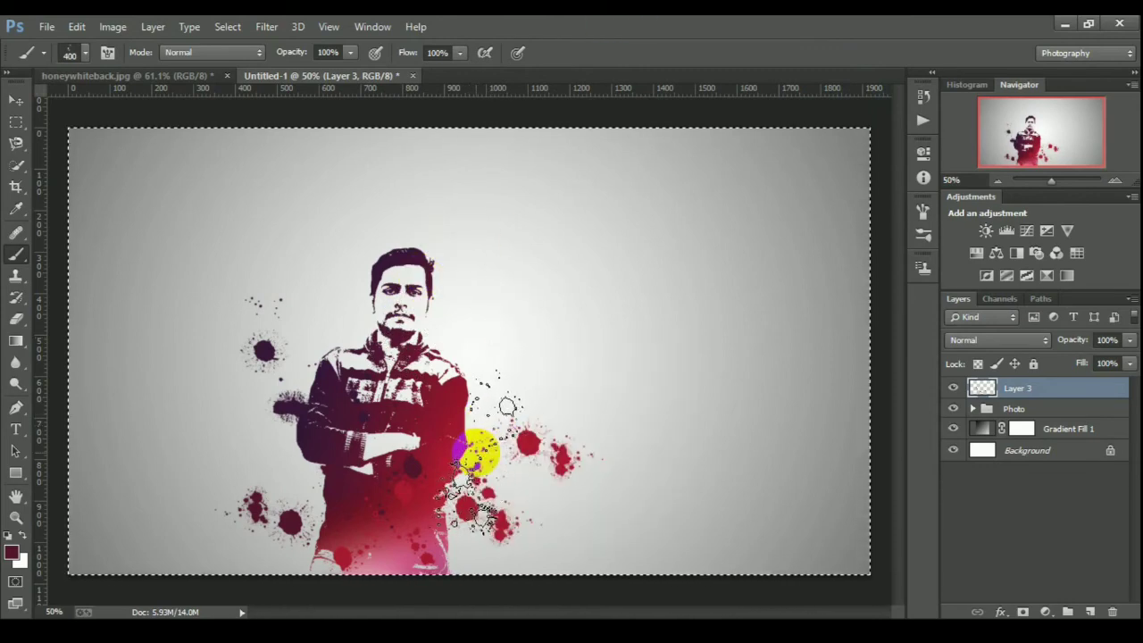
left_click(449, 446)
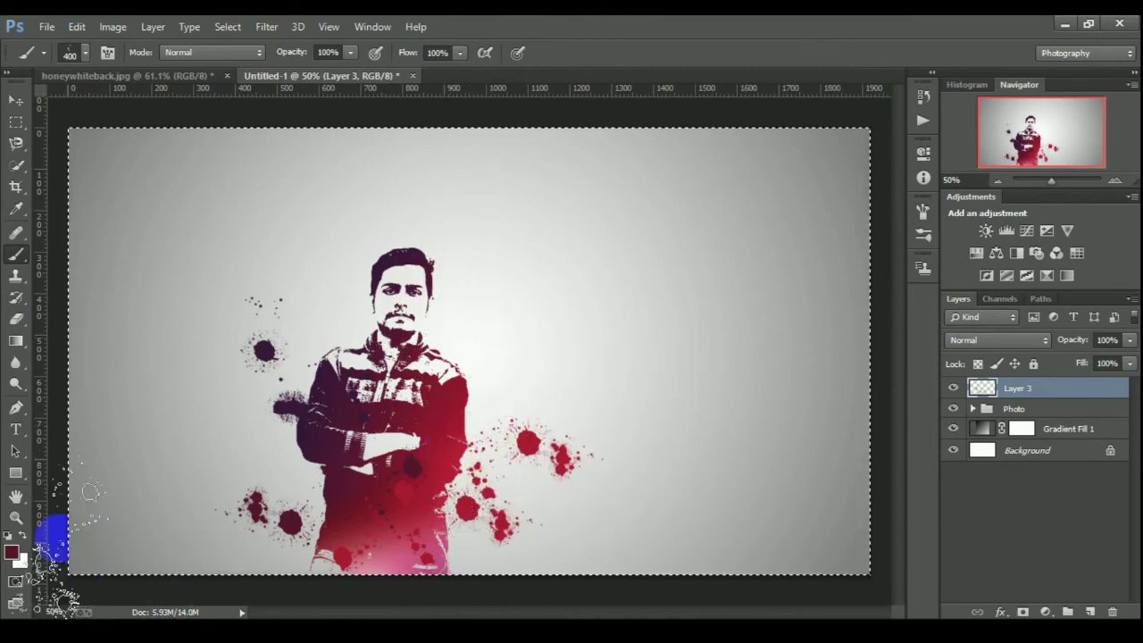
left_click(12, 552)
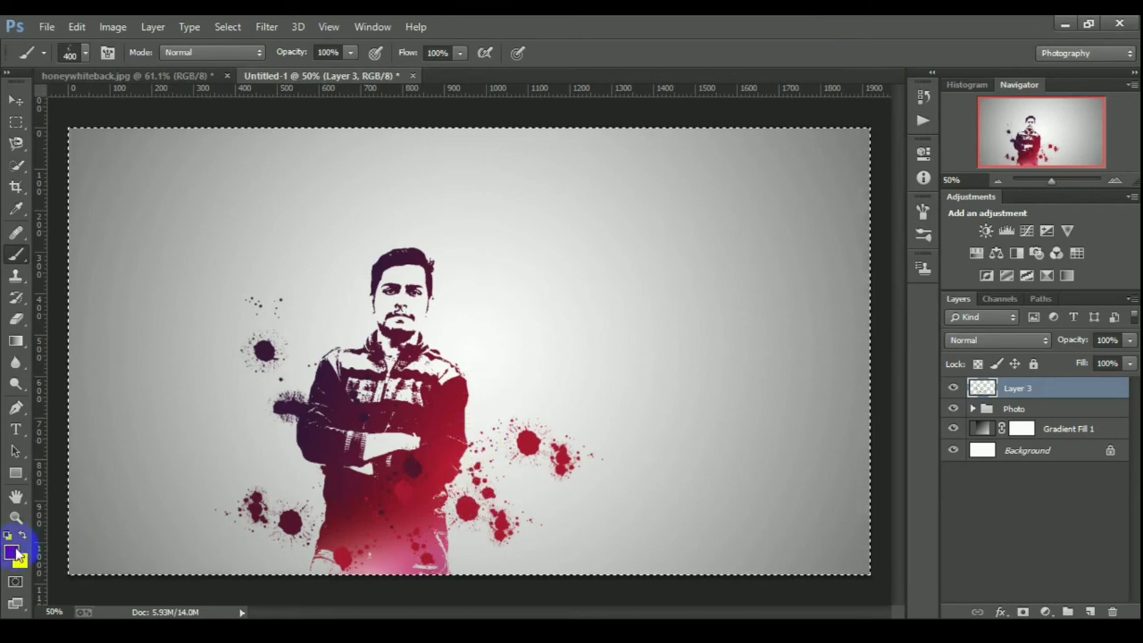
Sample red from an existing splatter and stamp two more red splatters right of the man and near his hip
left_click(490, 456)
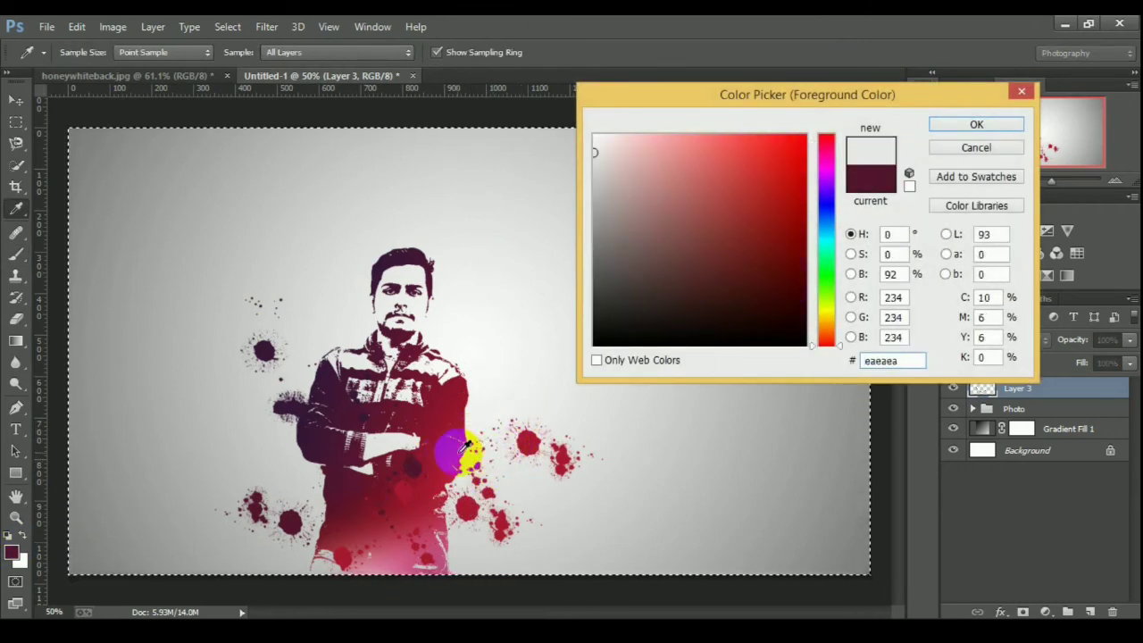
left_click(454, 453)
left_click(976, 125)
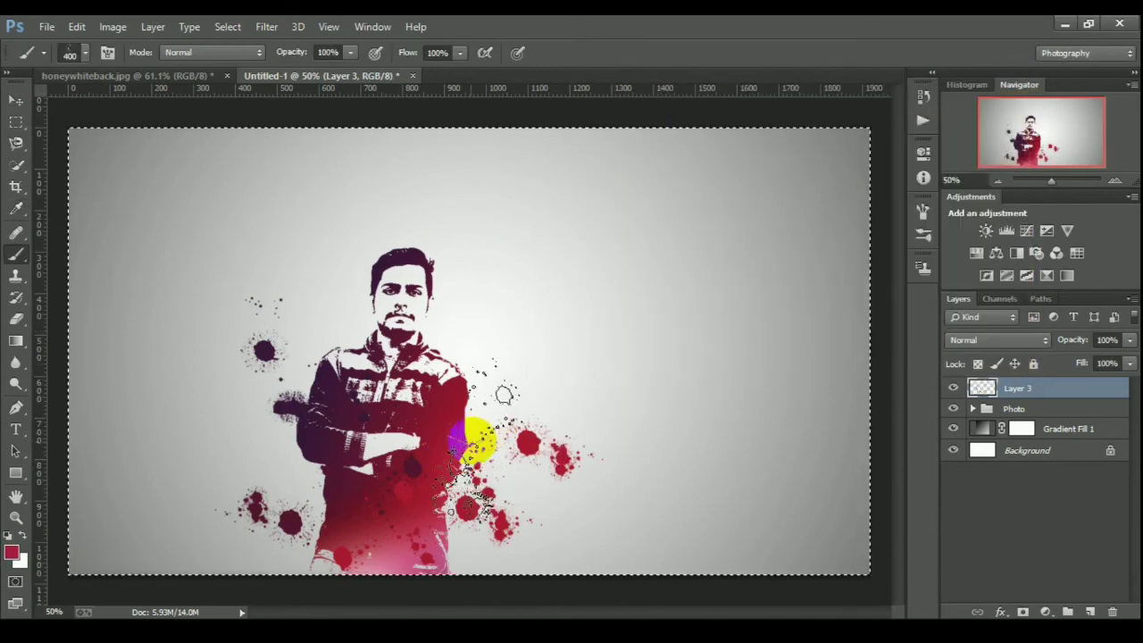
left_click(478, 447)
left_click(460, 504)
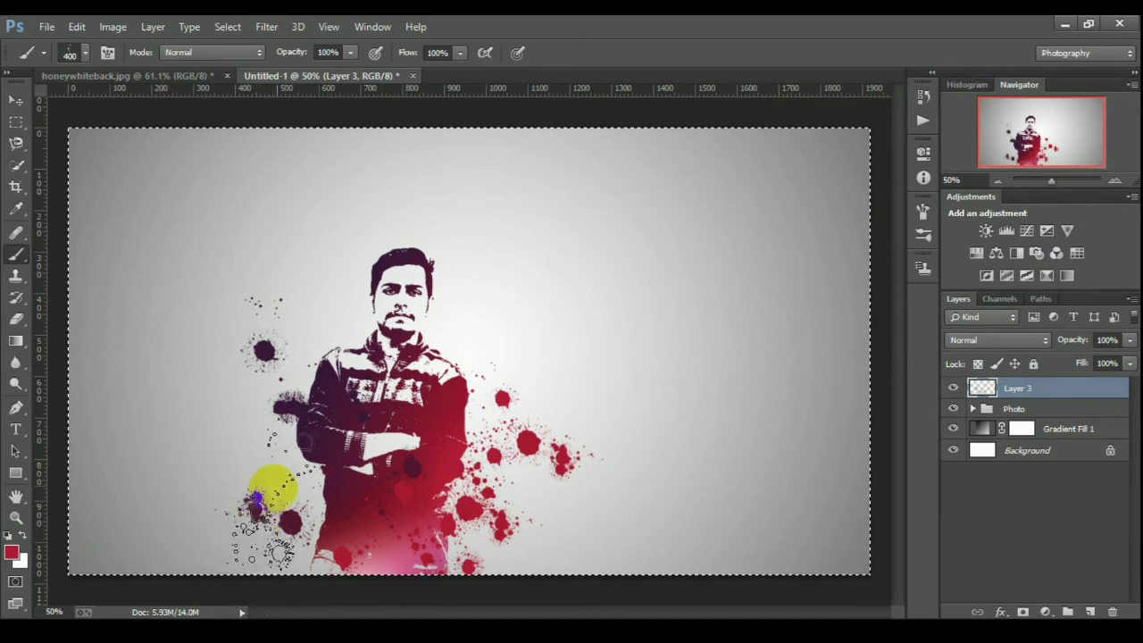
Set the foreground to dark purple 541532, set the tip angle upright, and stamp splatters on the man's left
left_click(11, 554)
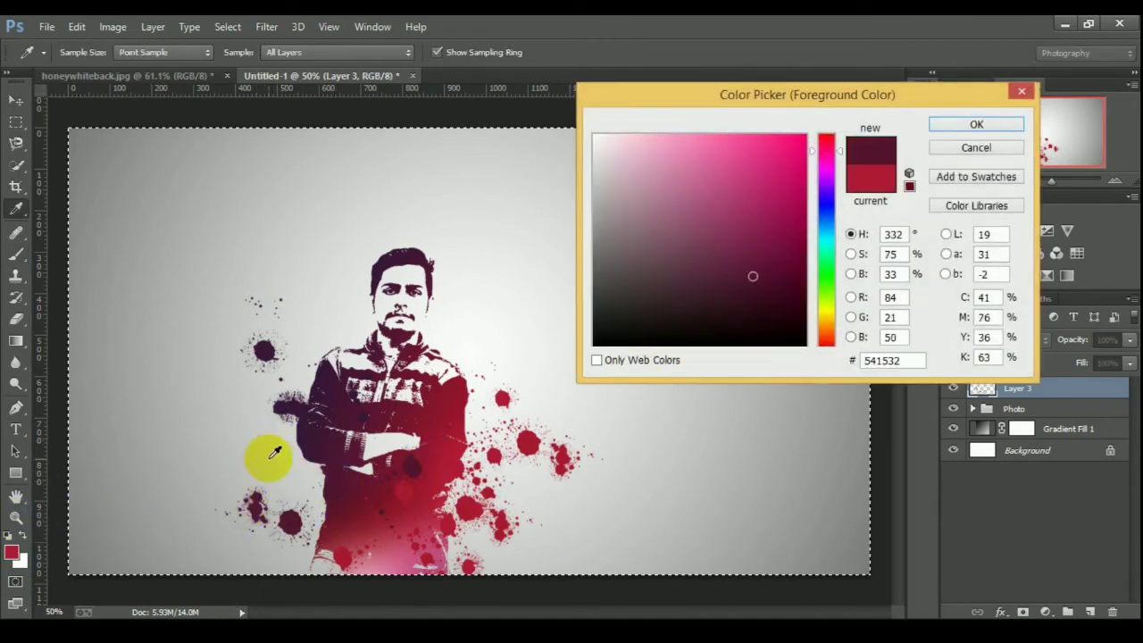
left_click(975, 129)
key("b")
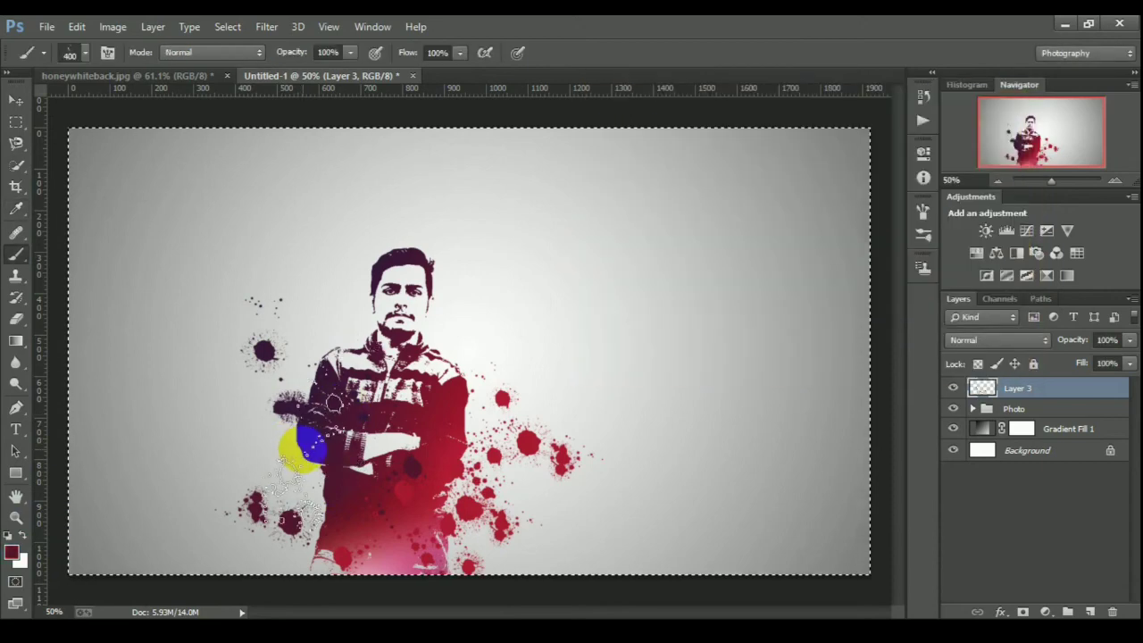
right_click(321, 449)
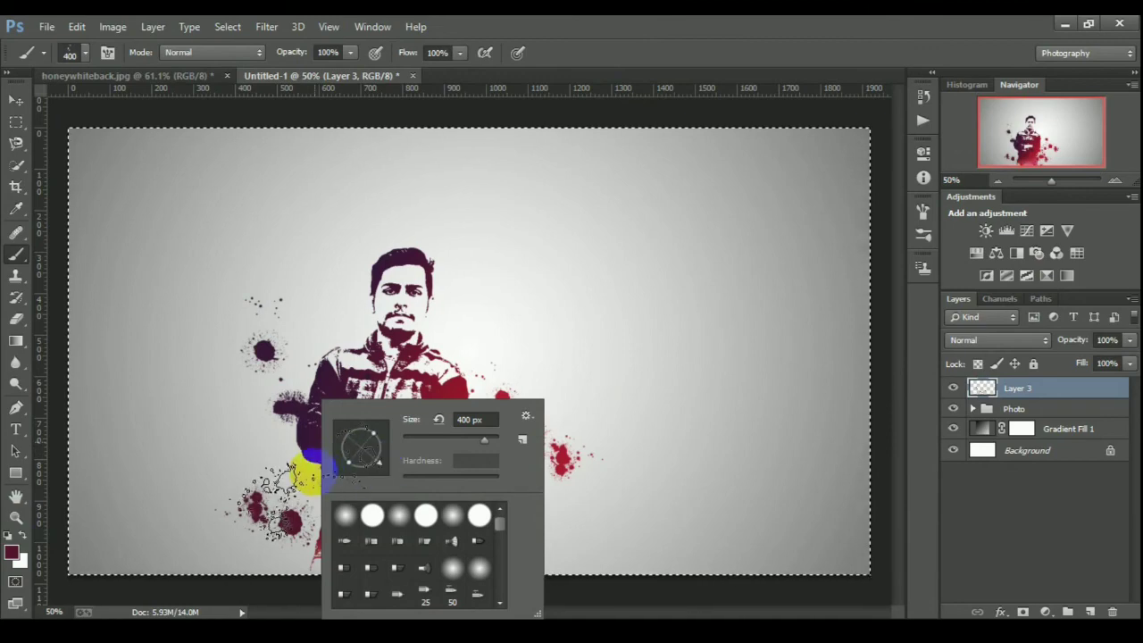
left_click(306, 475)
left_click_drag(299, 474, 371, 460)
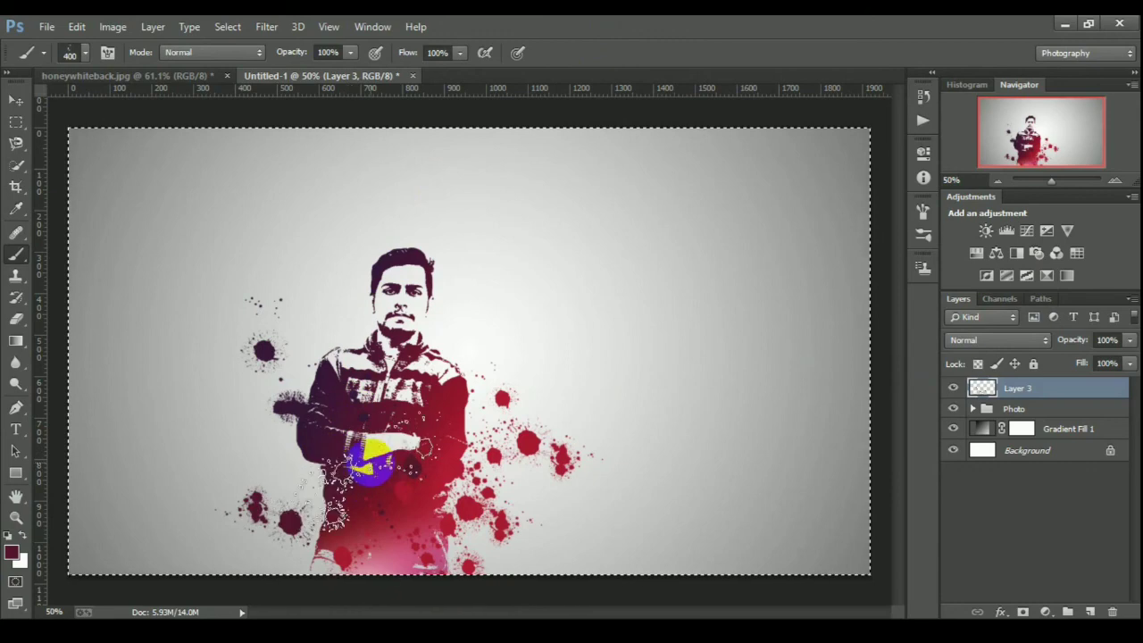
right_click(350, 472)
left_click_drag(417, 472, 386, 475)
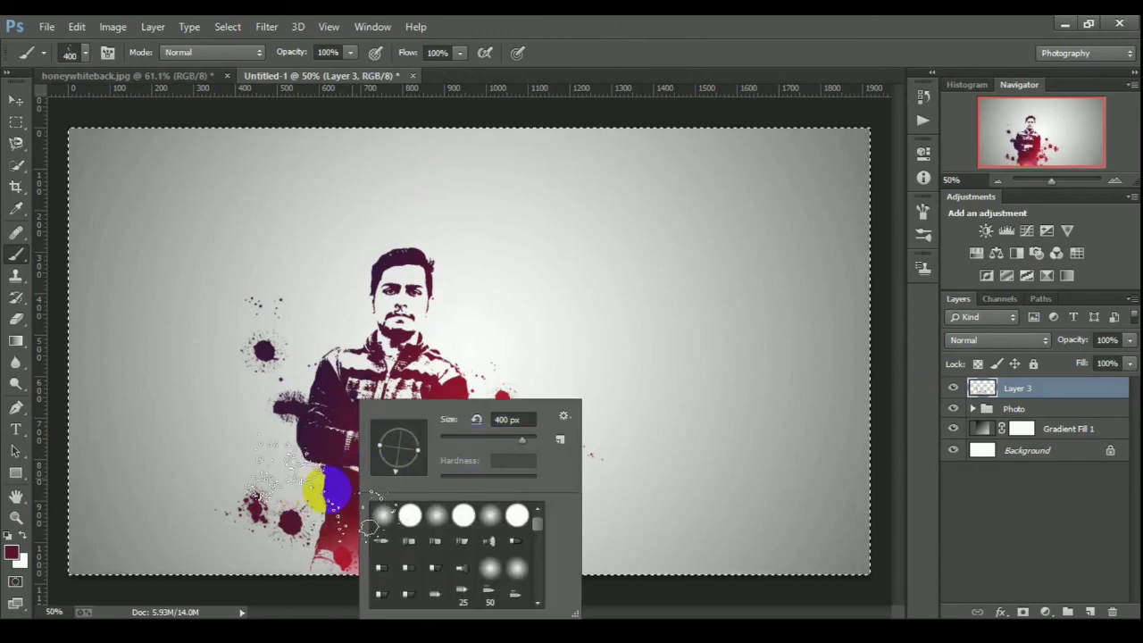
left_click(330, 514)
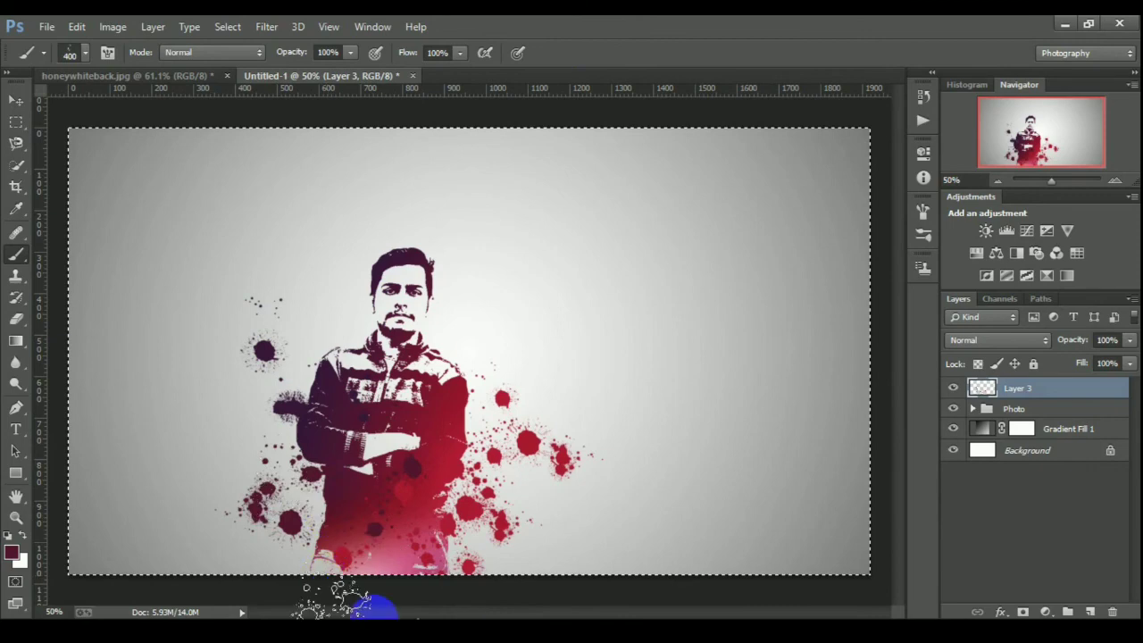
left_click(299, 457)
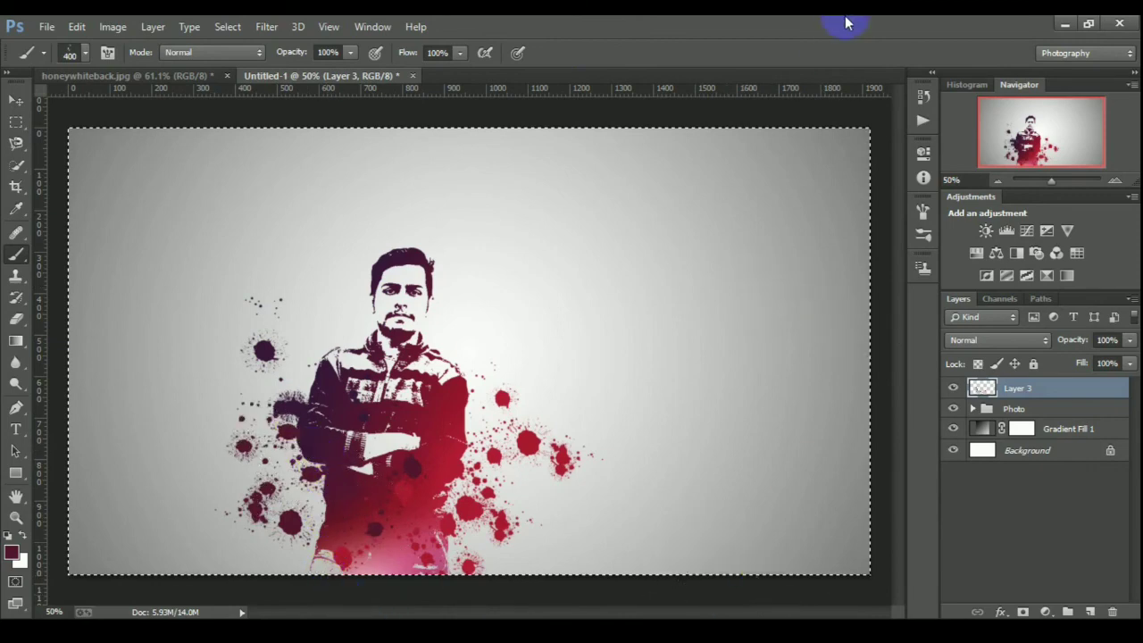
Deselect with Ctrl+D so the purple and red splatters around the man show cleanly
key("ctrl+d")
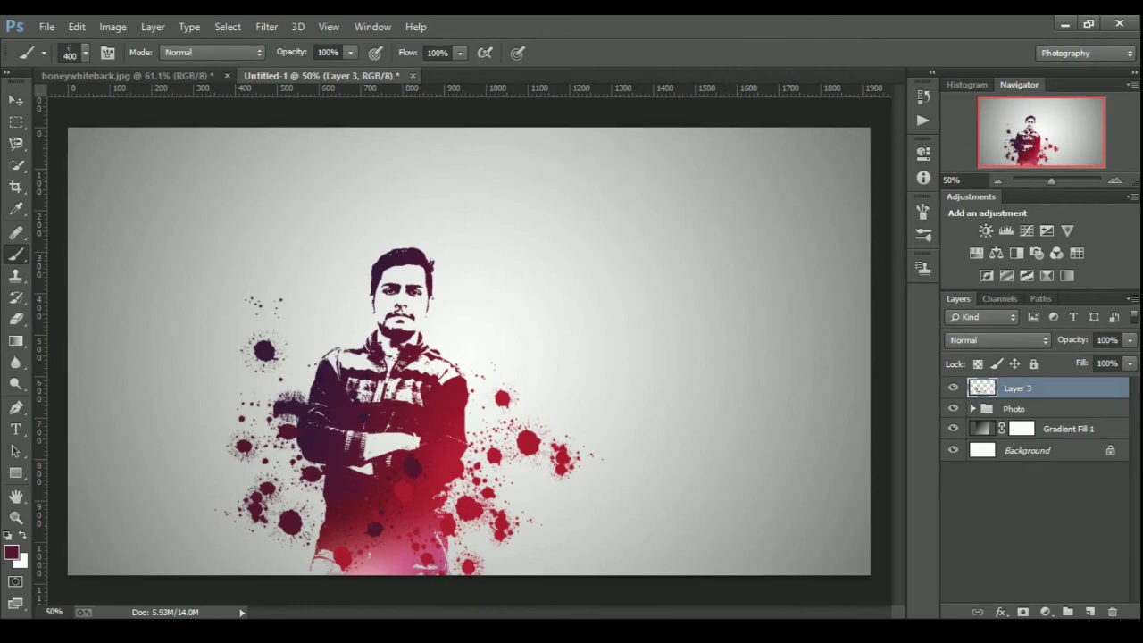